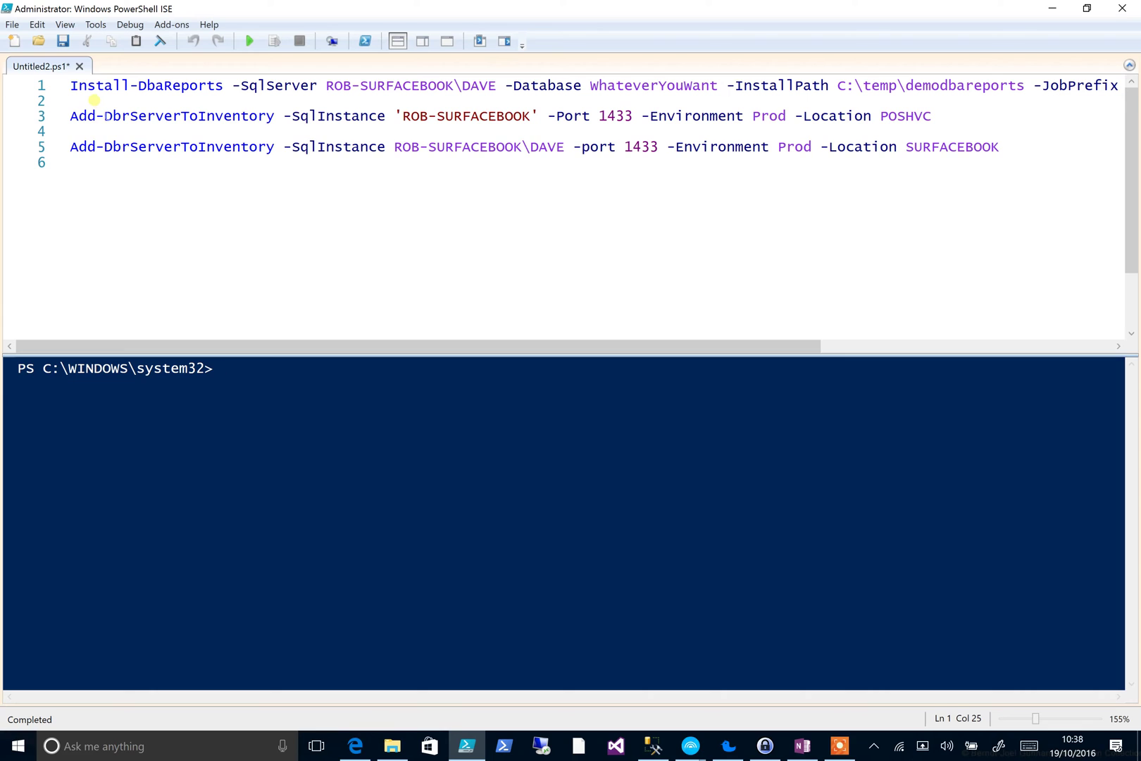
Run the Install-DbaReports line, creating the WhateverYouWant database and declining the proxy and inventory prompts.
triple_click(74, 93)
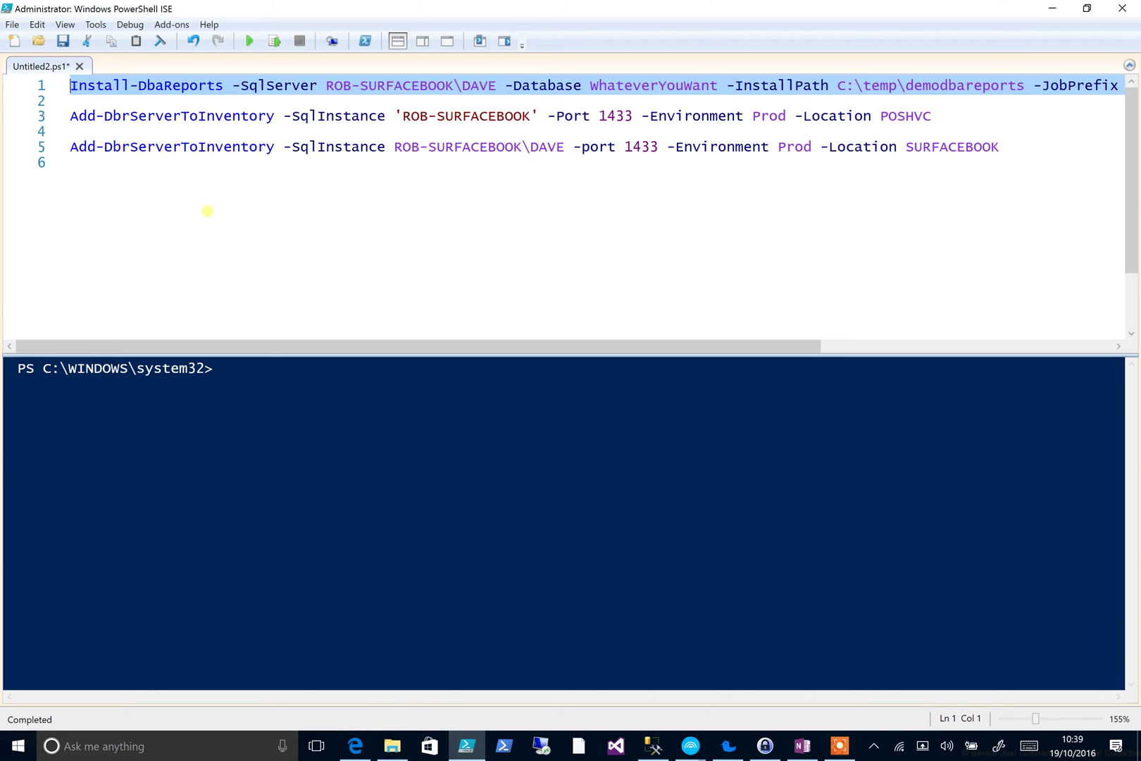
click(261, 348)
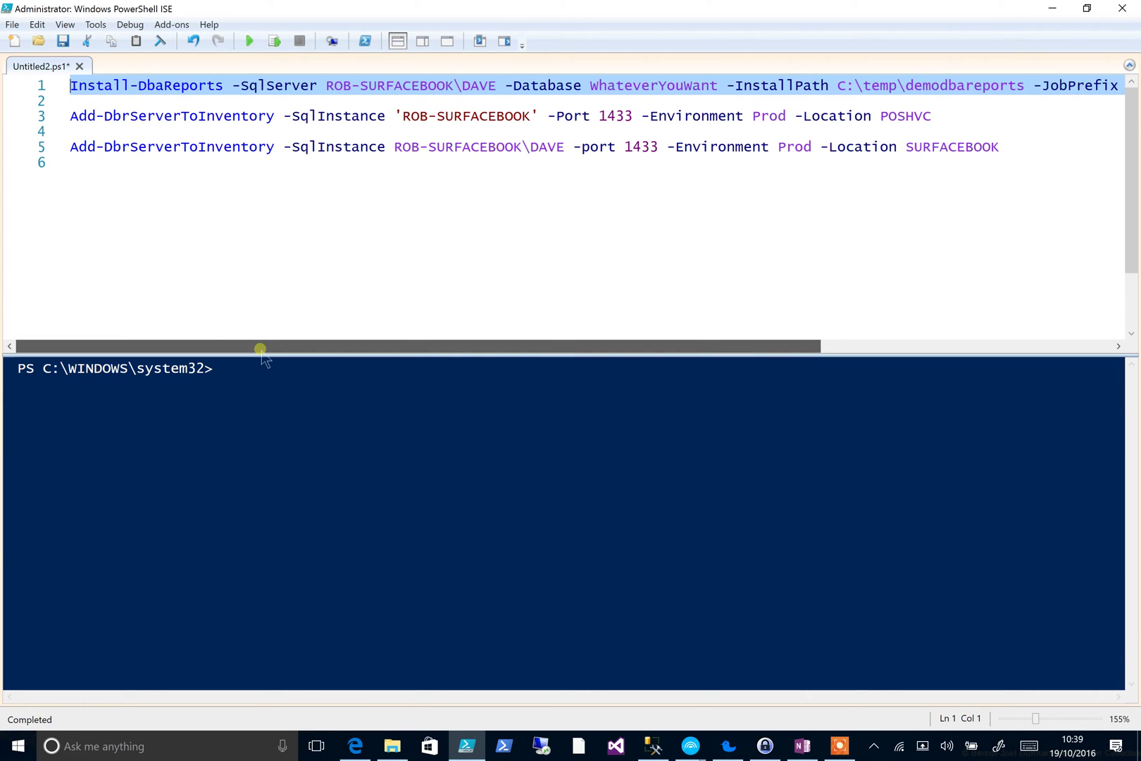
drag(260, 349, 219, 331)
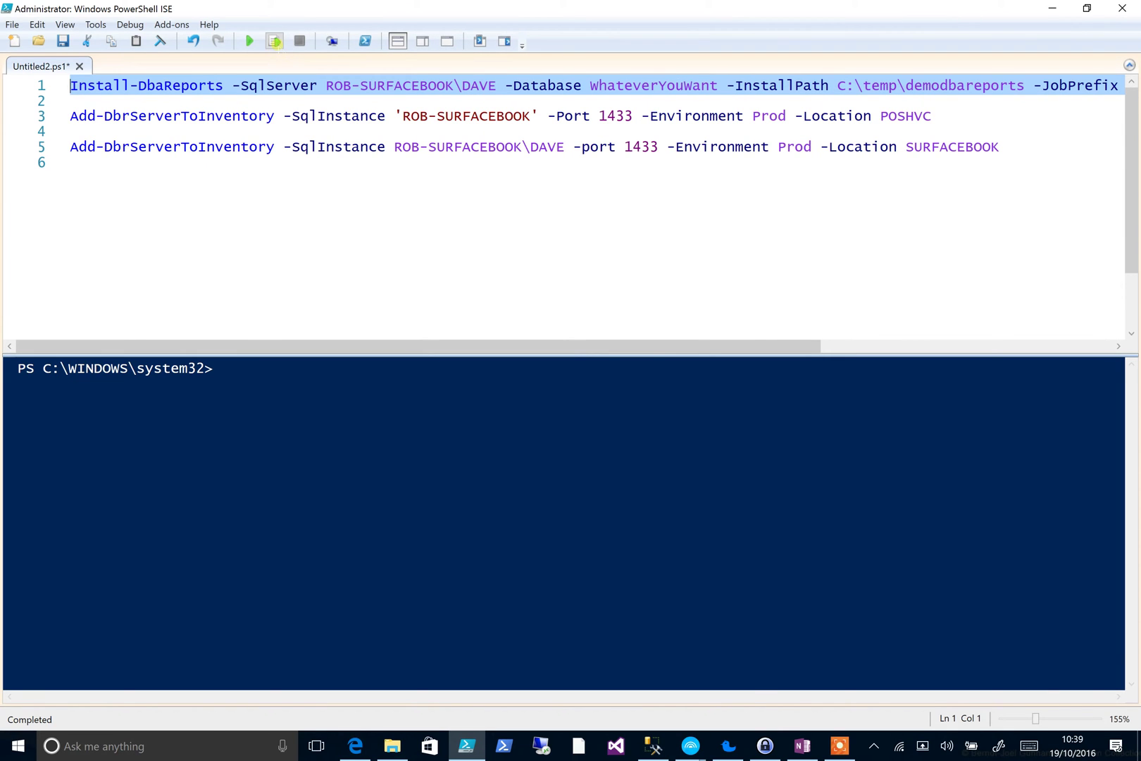
click(273, 41)
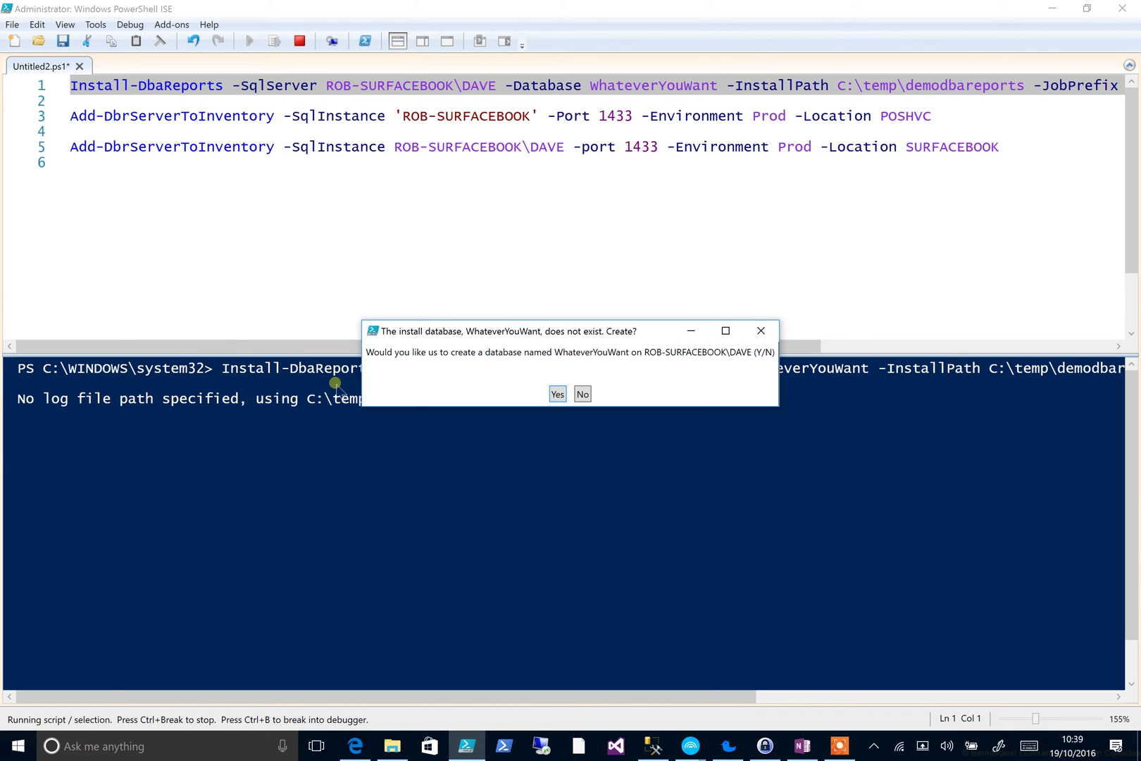
click(557, 394)
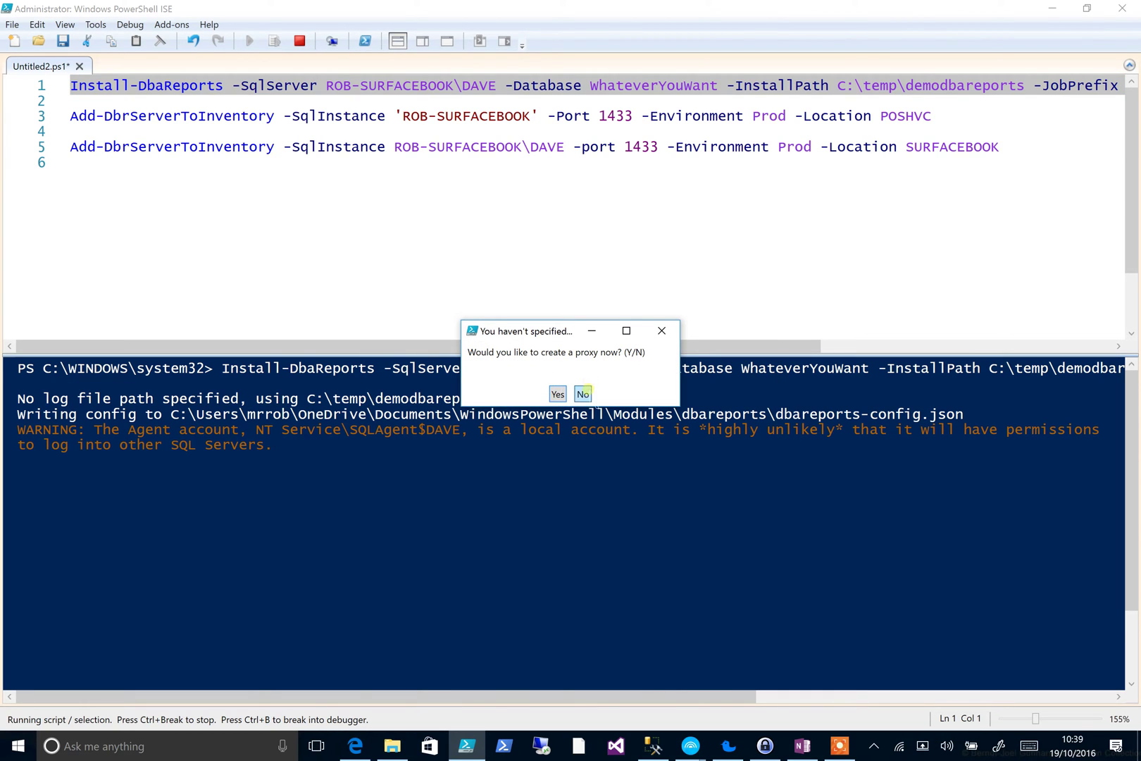
click(582, 393)
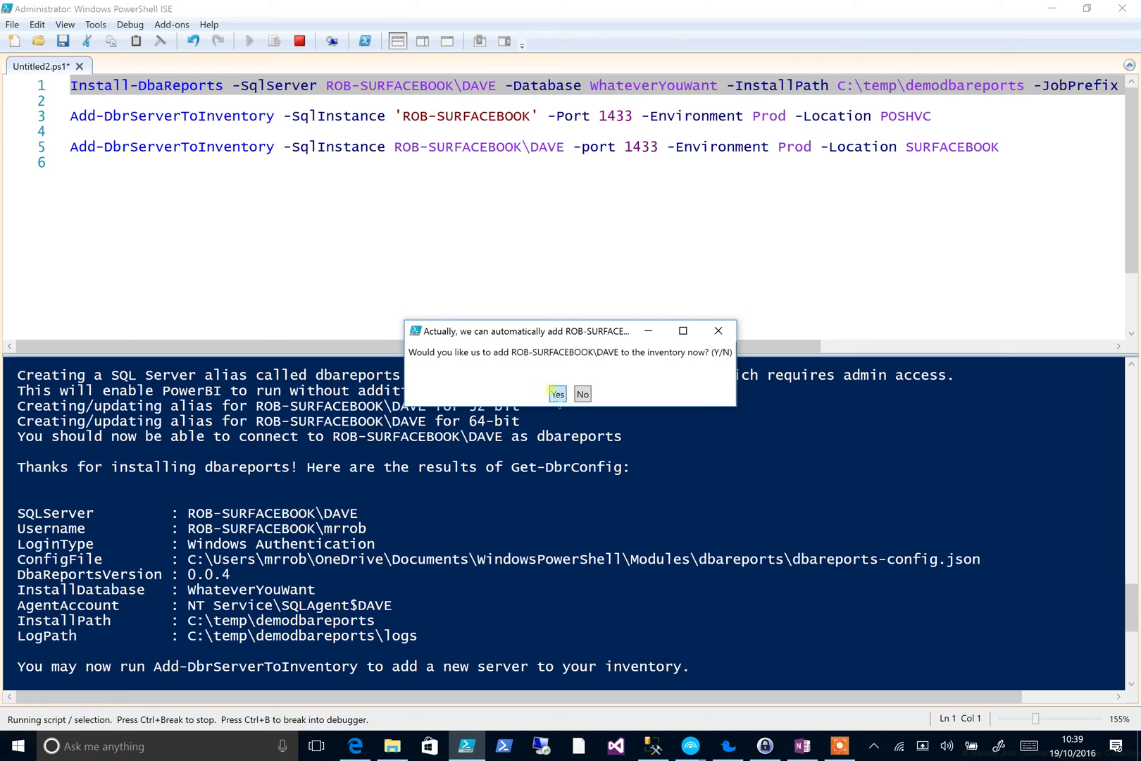
click(583, 393)
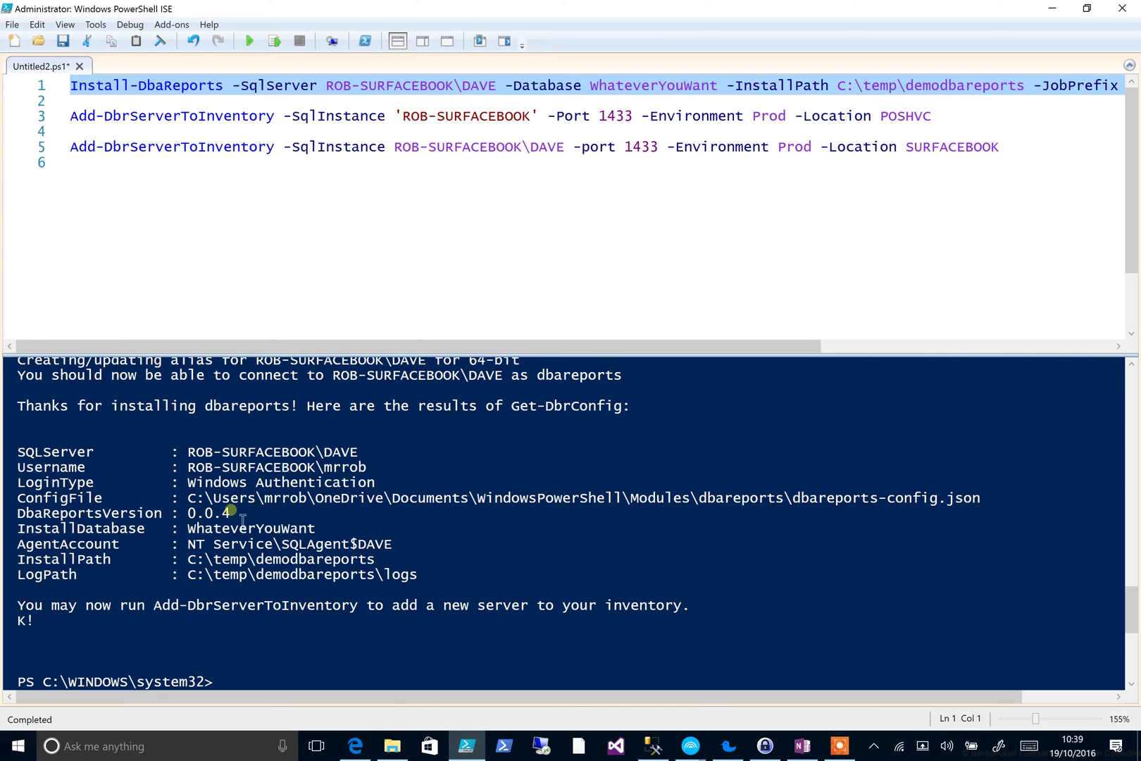
Run both Add-DbrServerToInventory lines to add ROB-SURFACEBOOK and ROB-SURFACEBOOK\DAVE with location SURFACEBOOK.
scroll(443, 595, up, 3)
scroll(443, 577, down, 3)
click(137, 186)
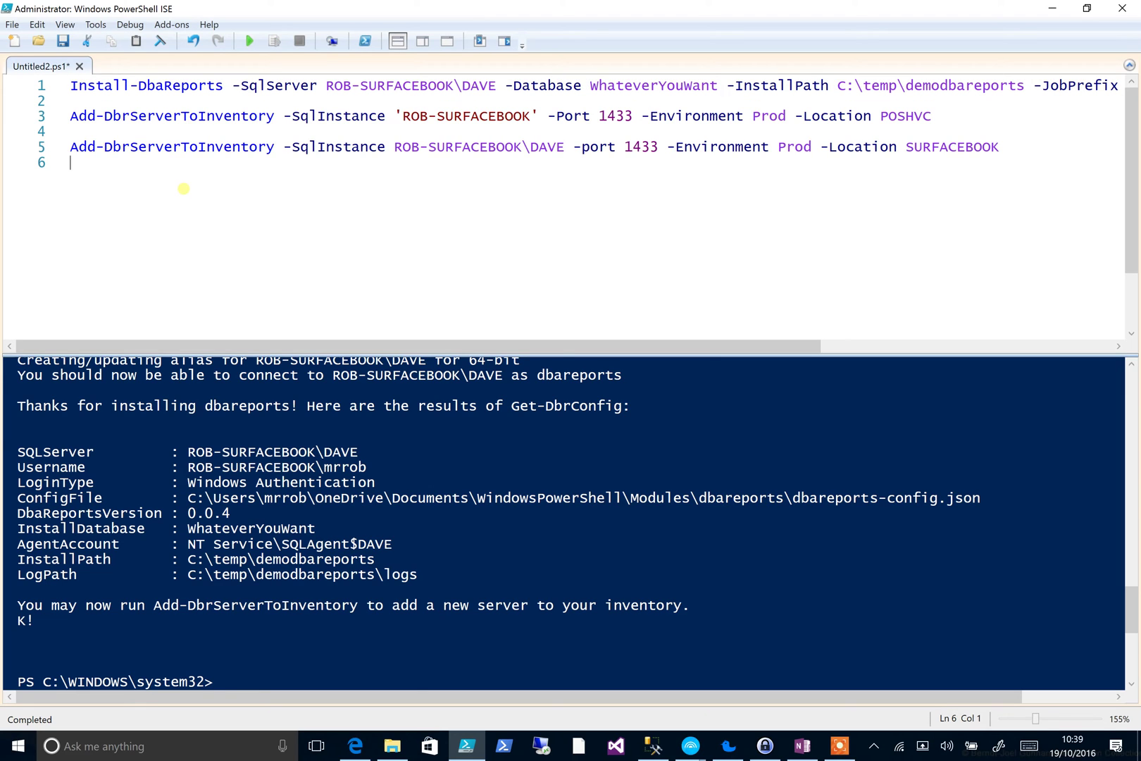
key(shift+Up)
key(shift+Up)
key(shift+Up)
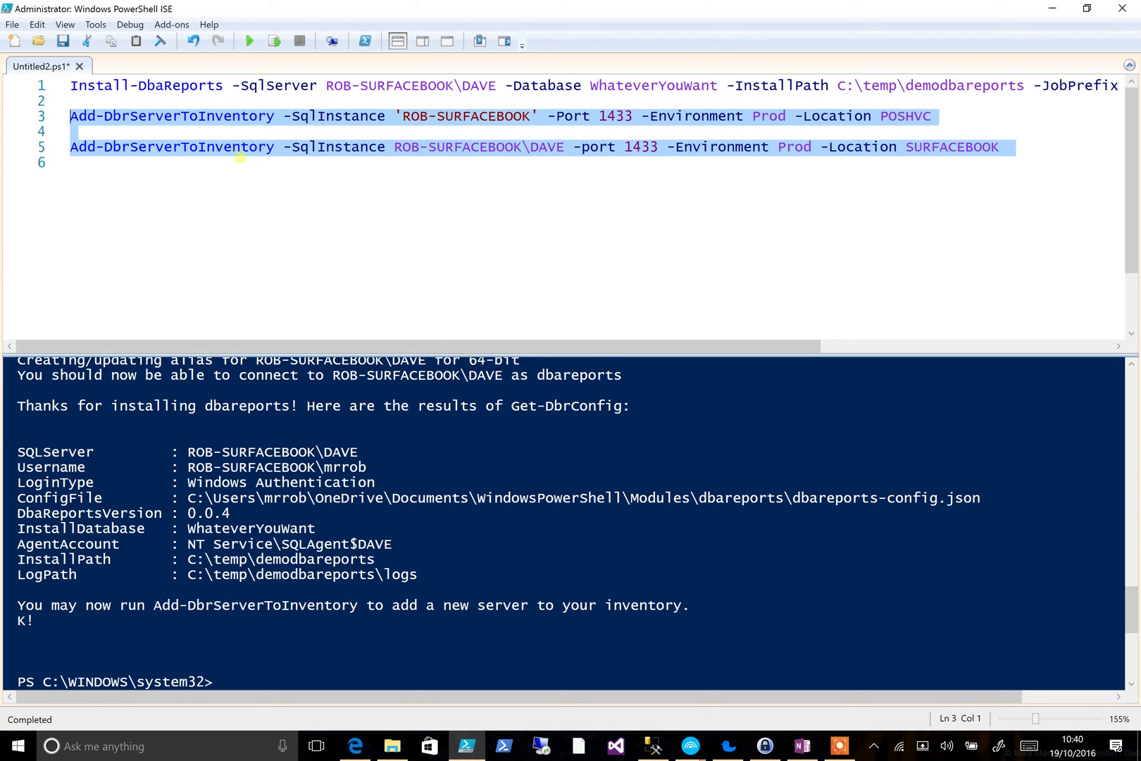
click(274, 40)
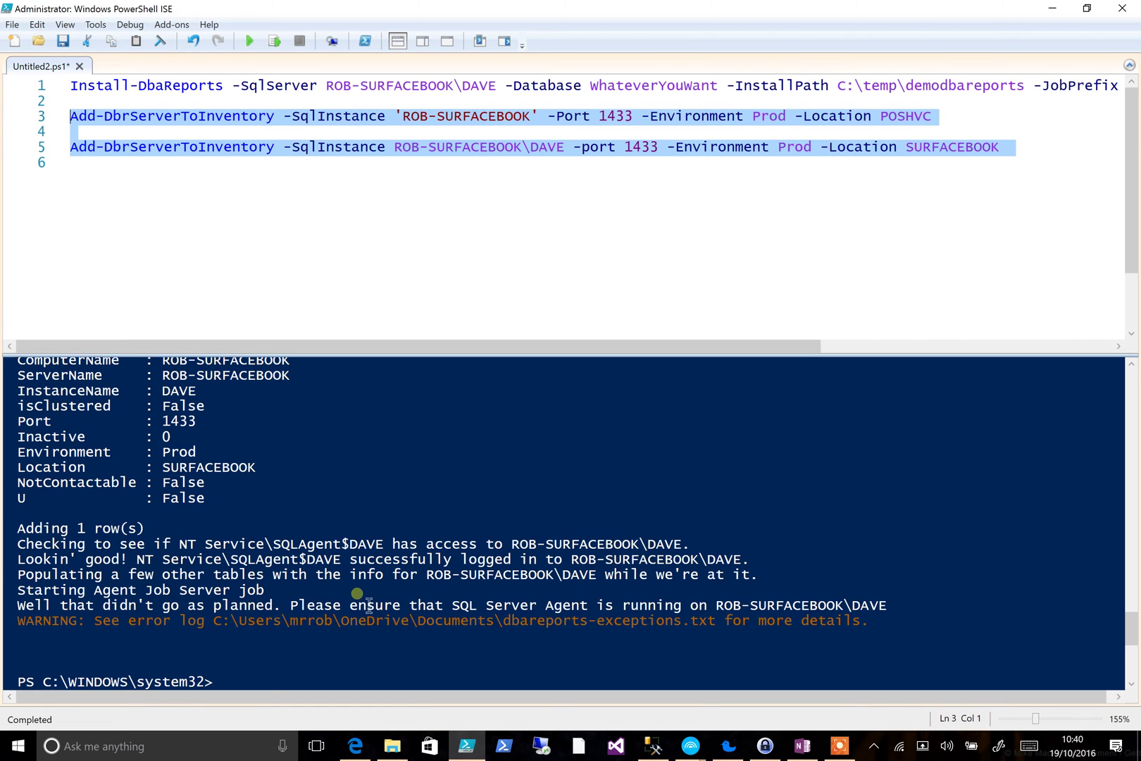
scroll(375, 604, up, 1)
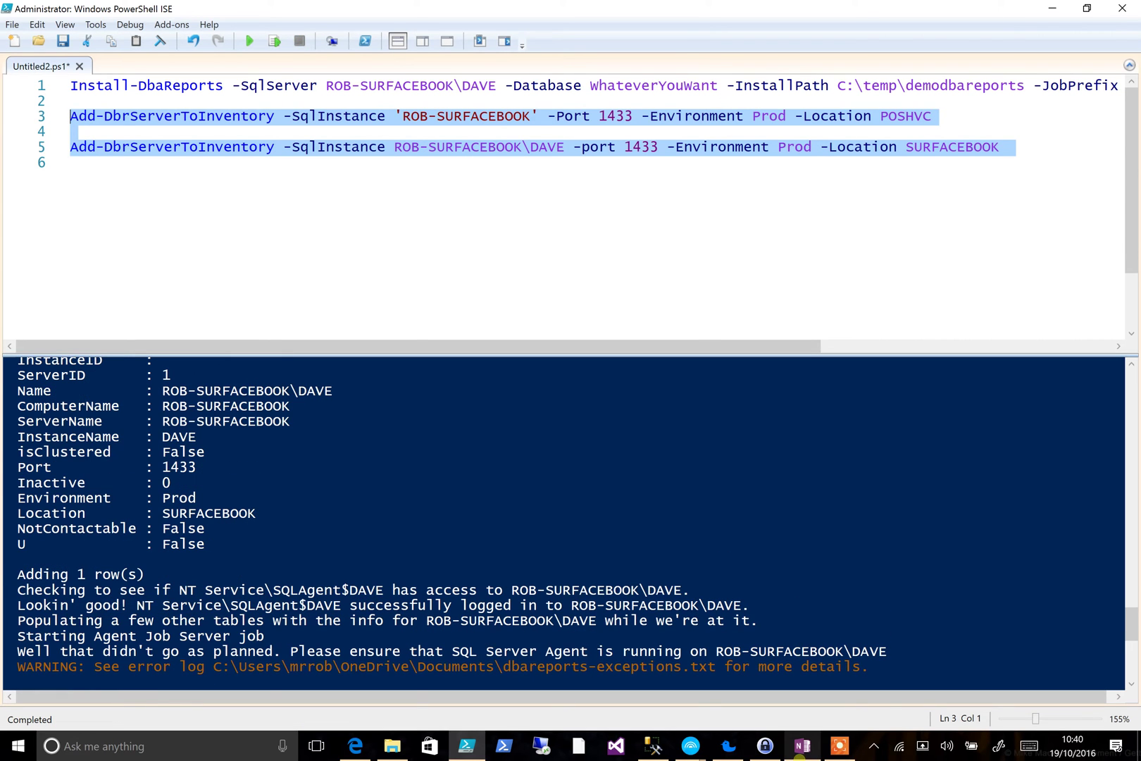
Refresh Databases in SSMS Object Explorer so the new WhateverYouWant database appears.
click(652, 746)
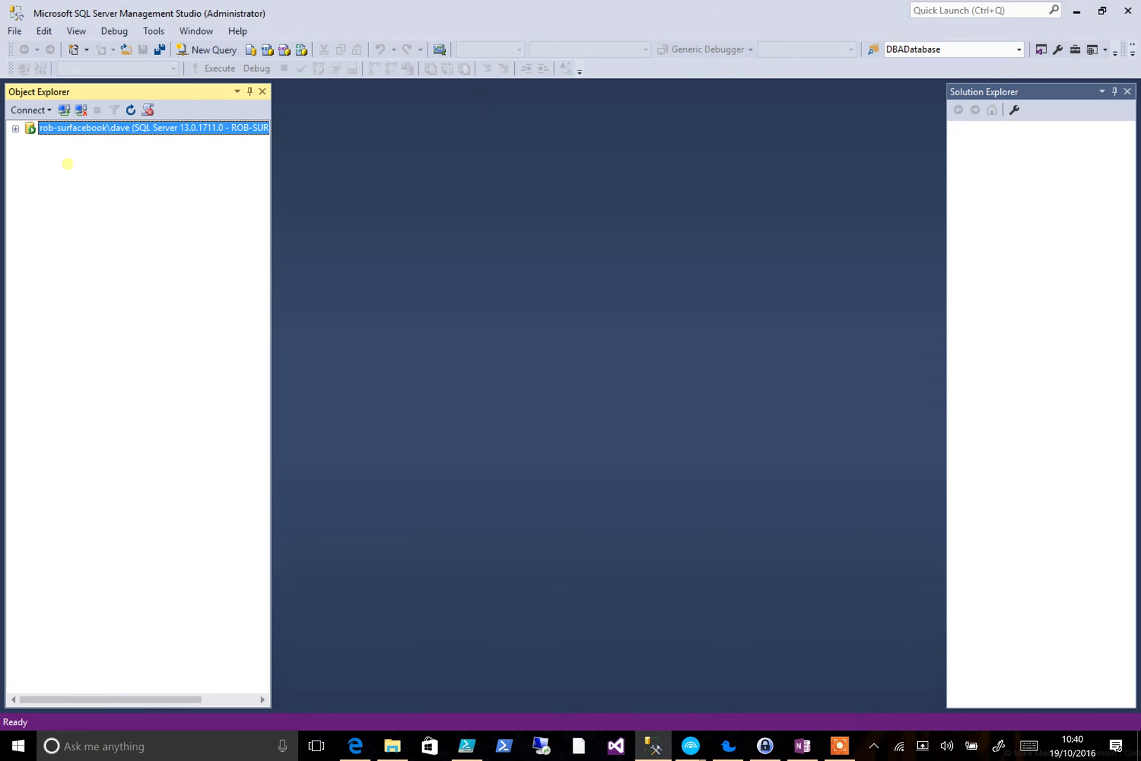
click(30, 141)
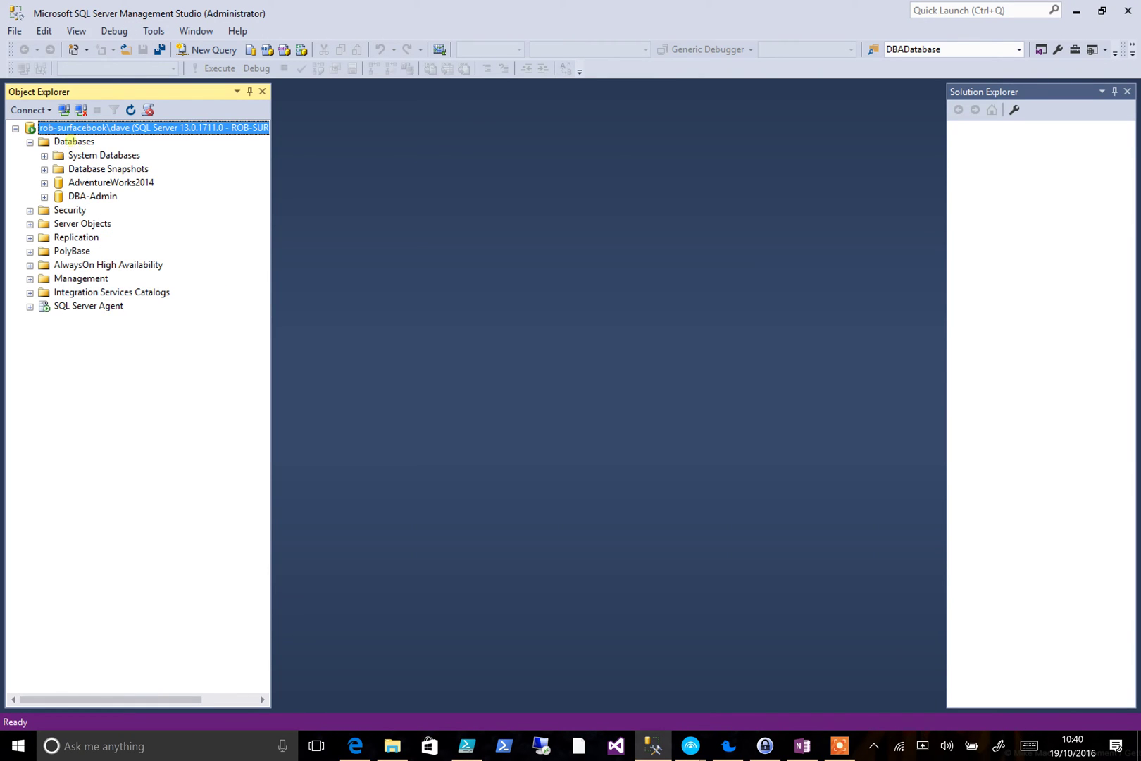
right_click(70, 141)
click(166, 326)
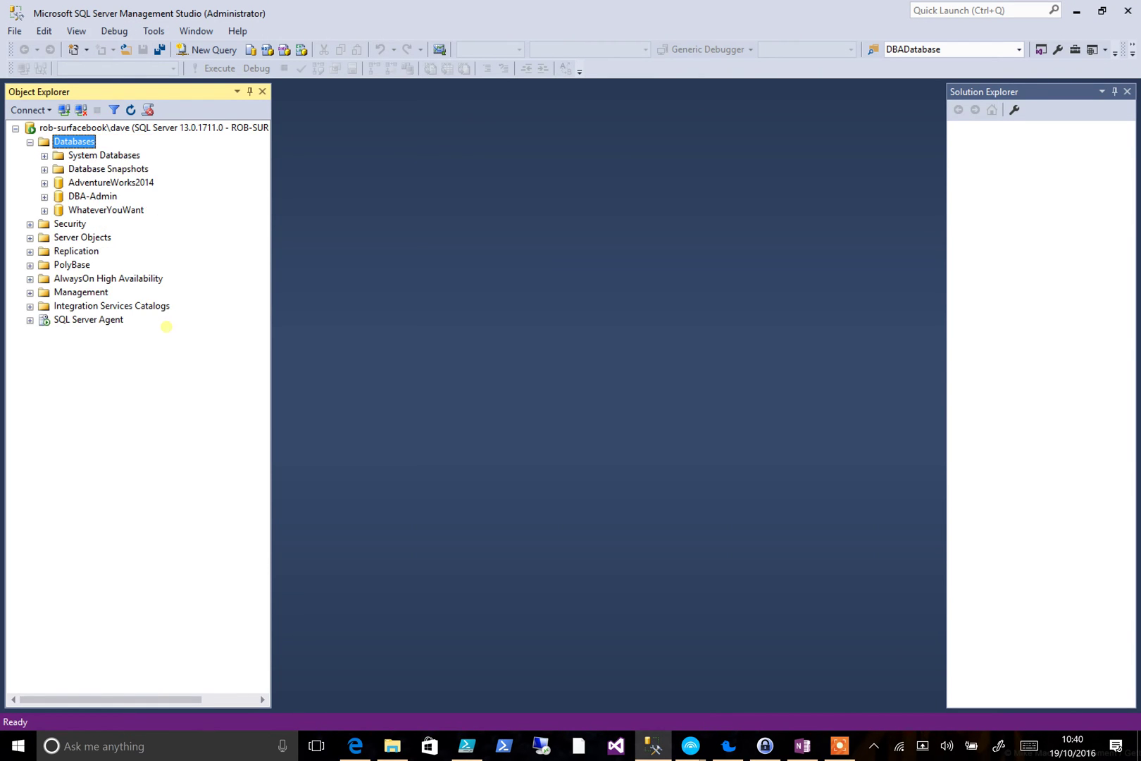
click(99, 209)
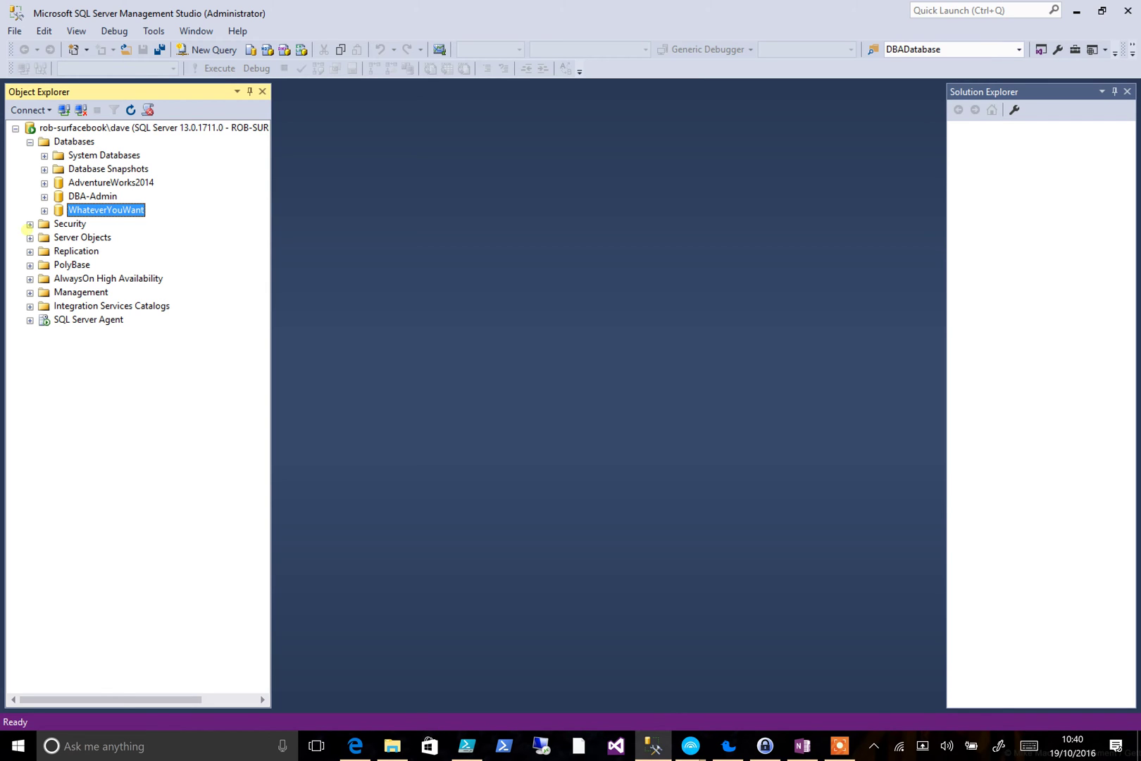
Refresh SQL Server Agent Jobs and widen the tree to show the eleven SomethingINfront - dbareports jobs.
click(30, 319)
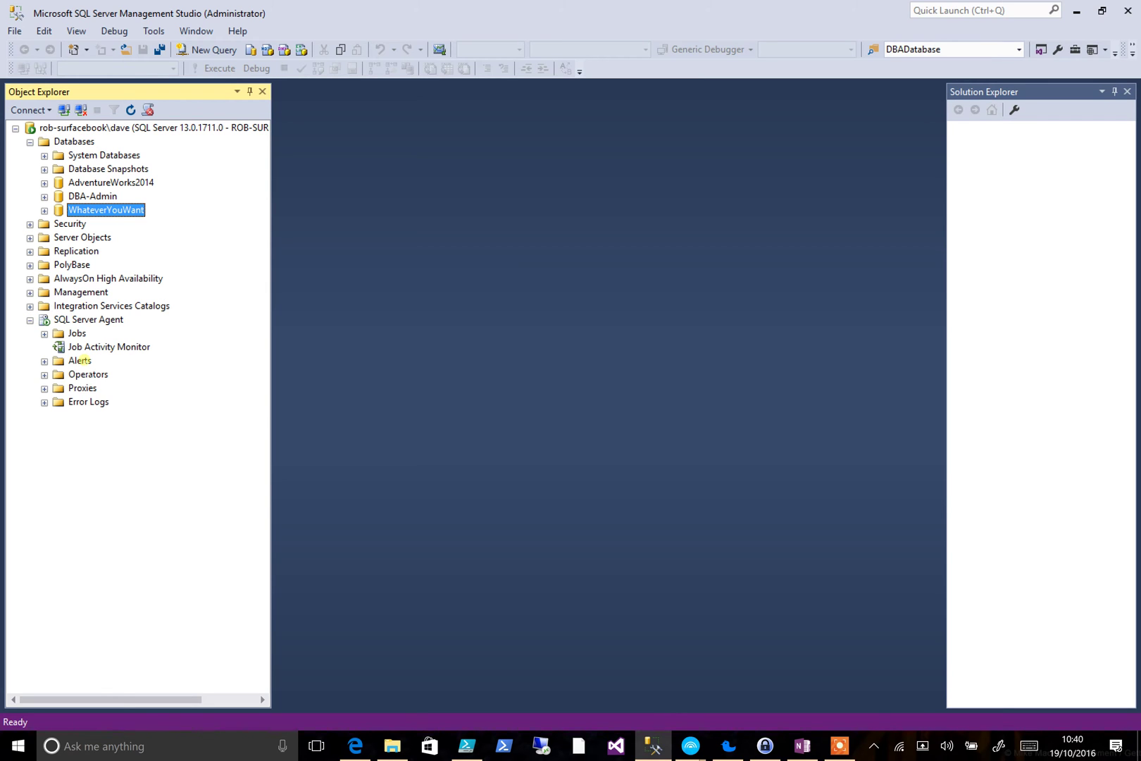
click(44, 334)
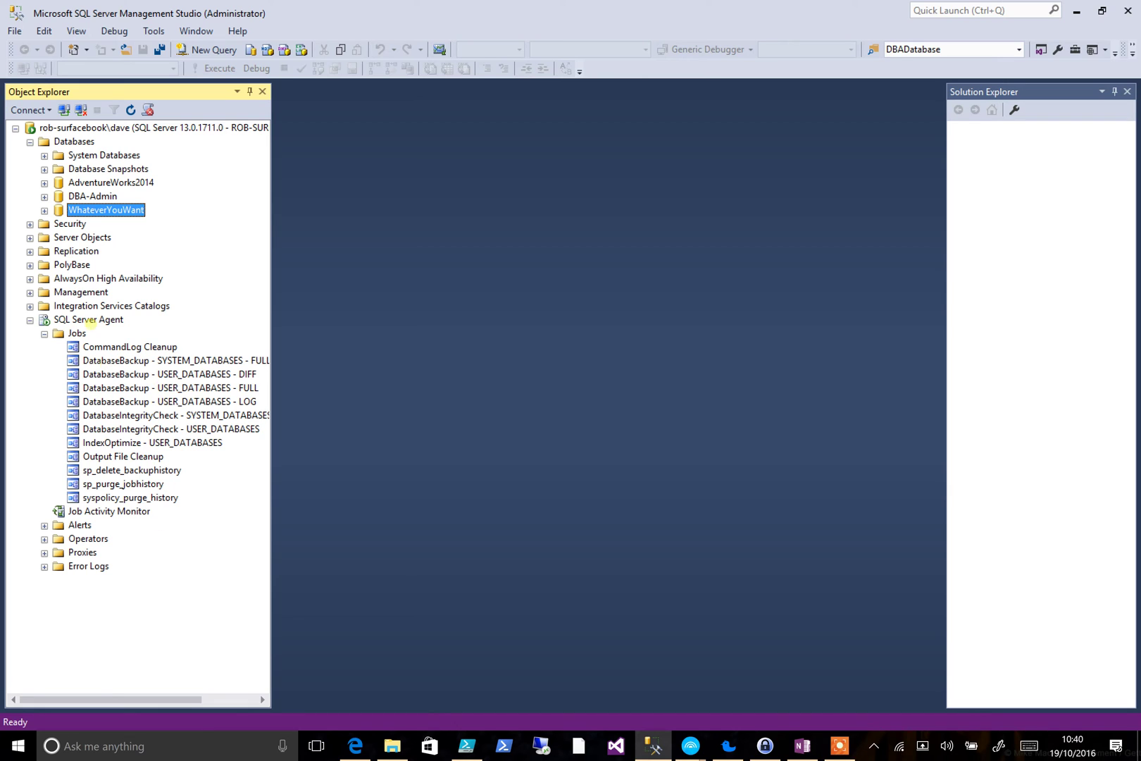
right_click(76, 333)
click(138, 488)
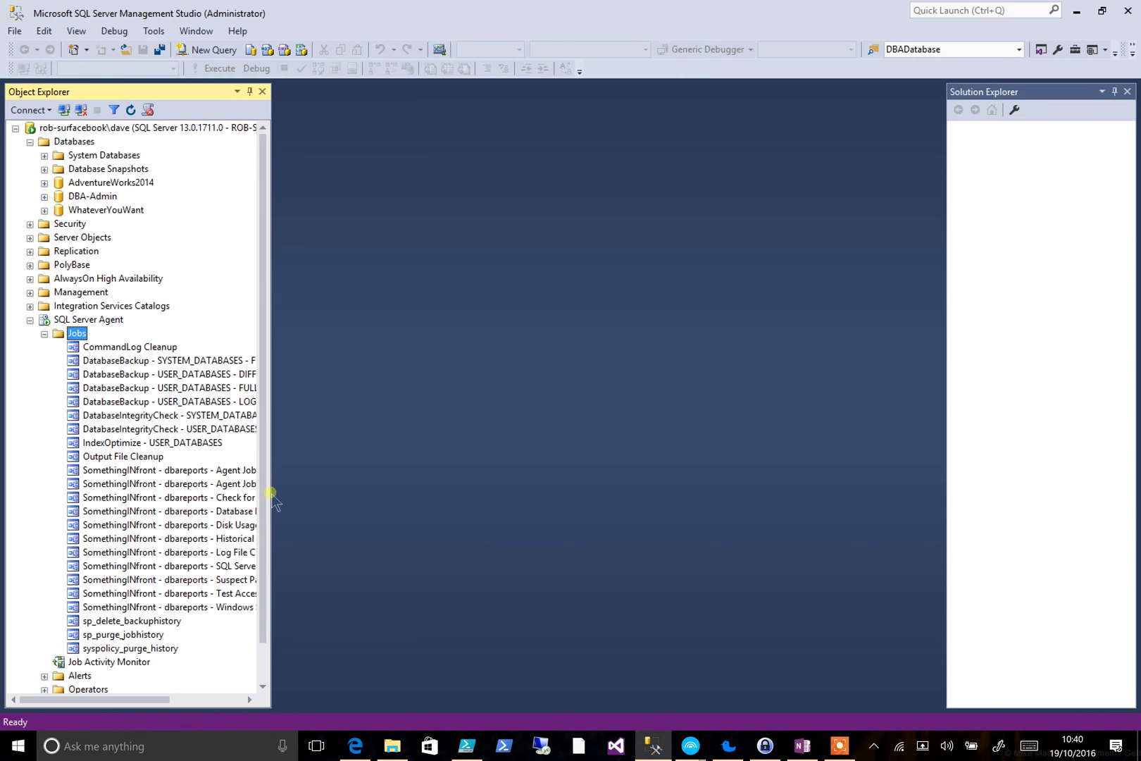
drag(272, 496, 559, 473)
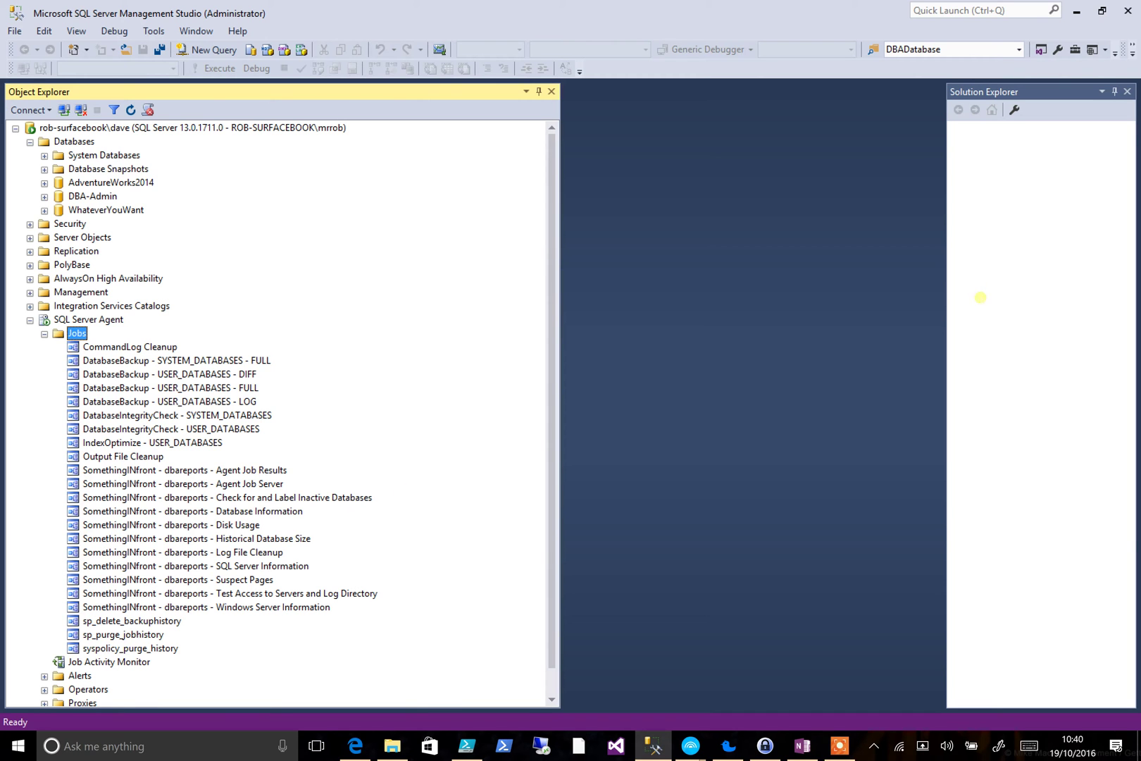
click(1076, 12)
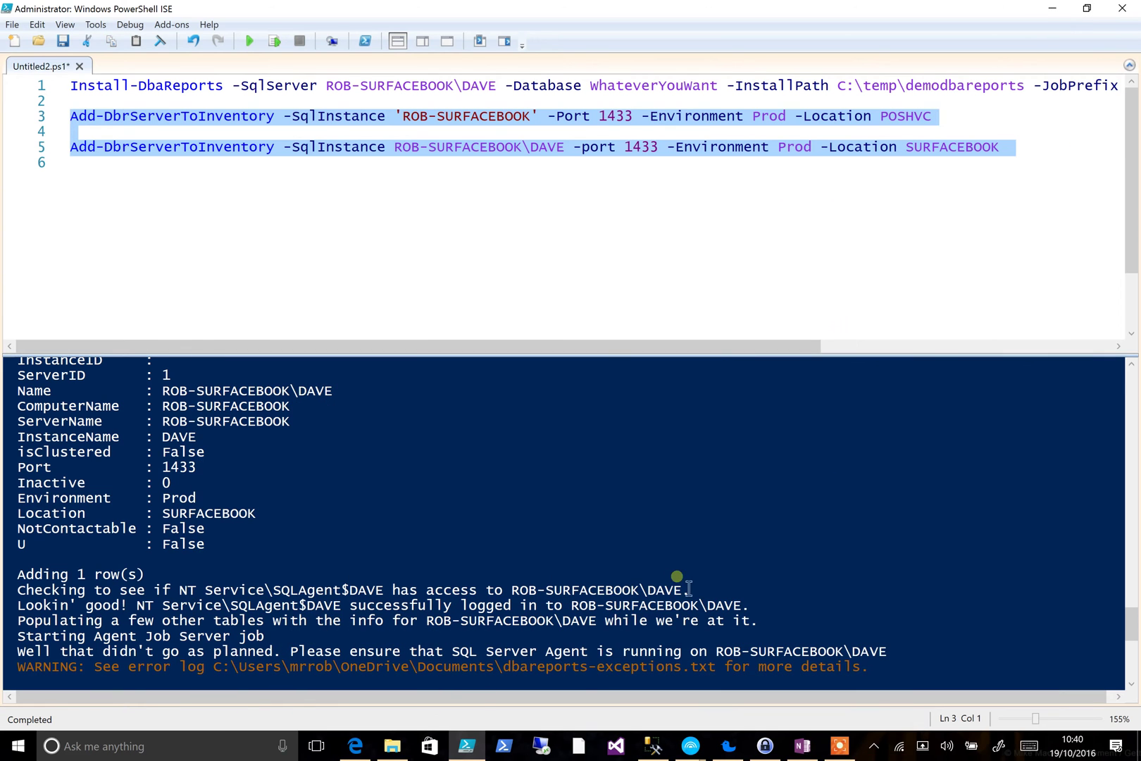
Bring up Page 1, the overview page of the dbareports SQL Information report.
click(355, 745)
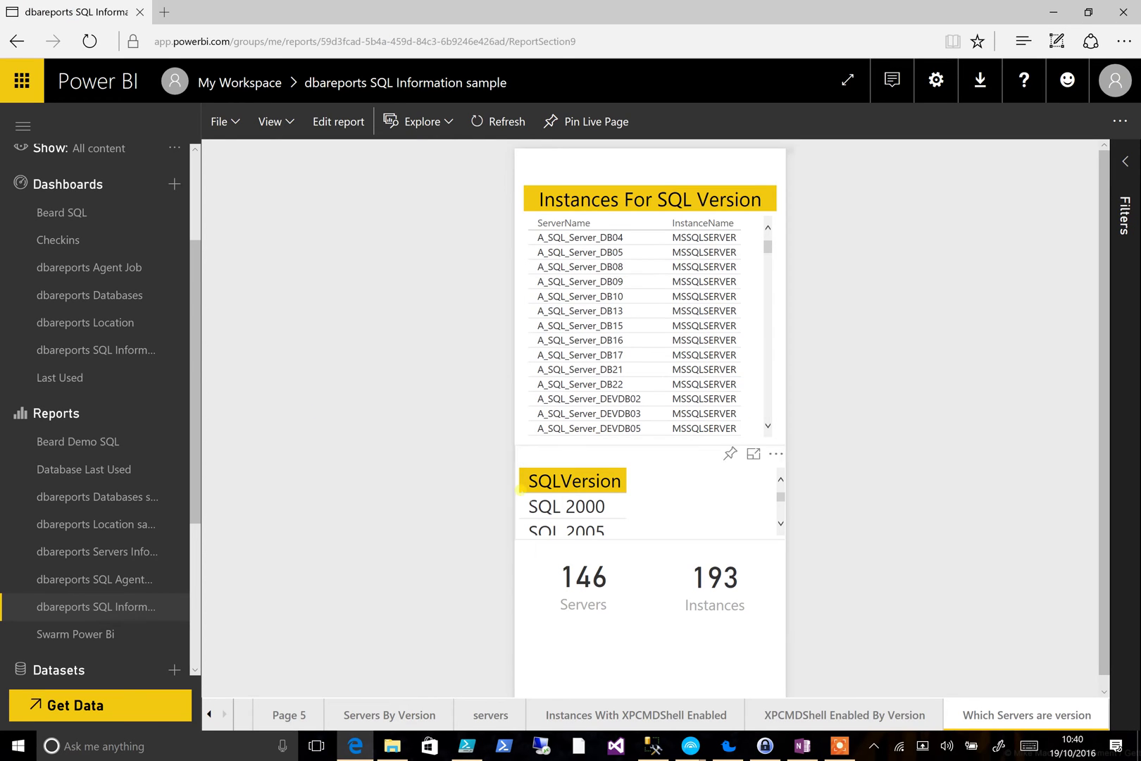
click(287, 714)
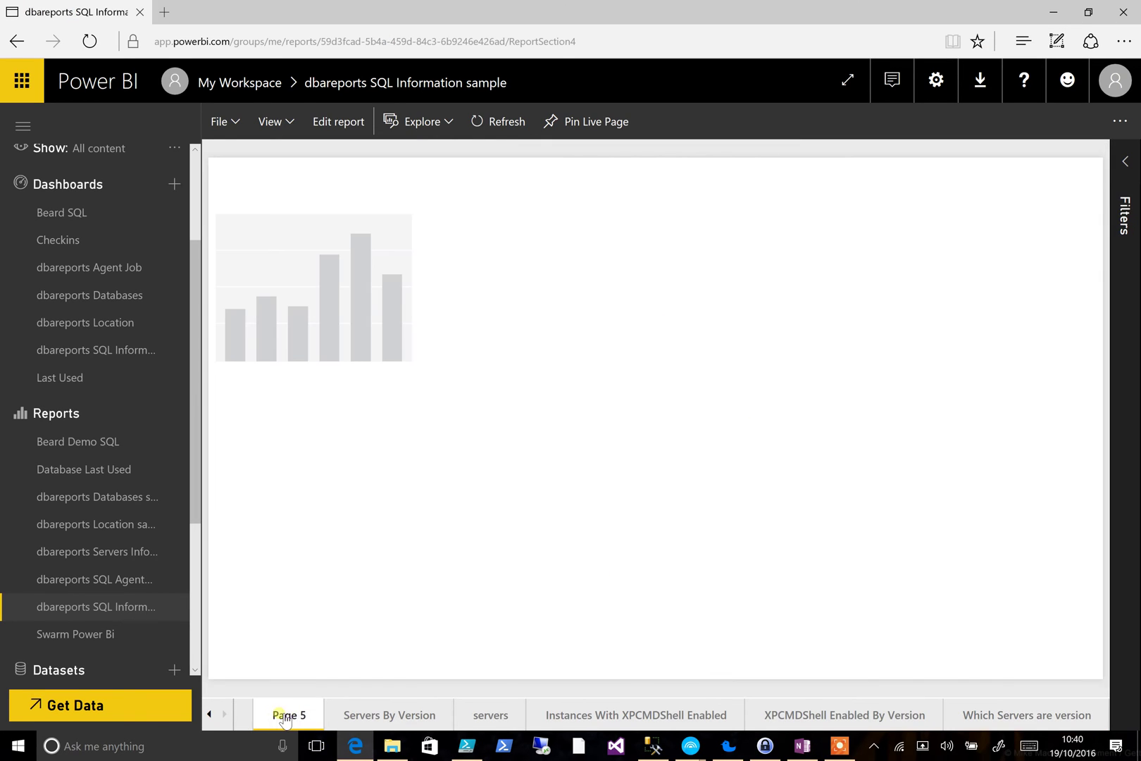
click(83, 607)
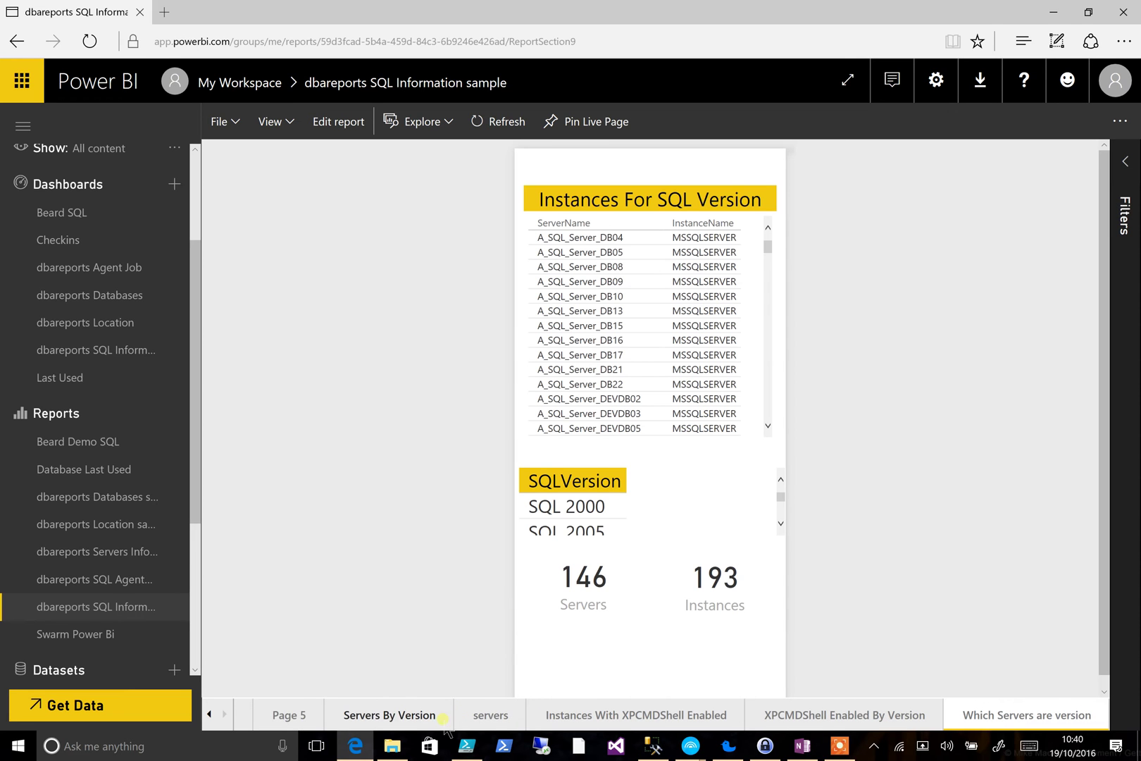
click(392, 715)
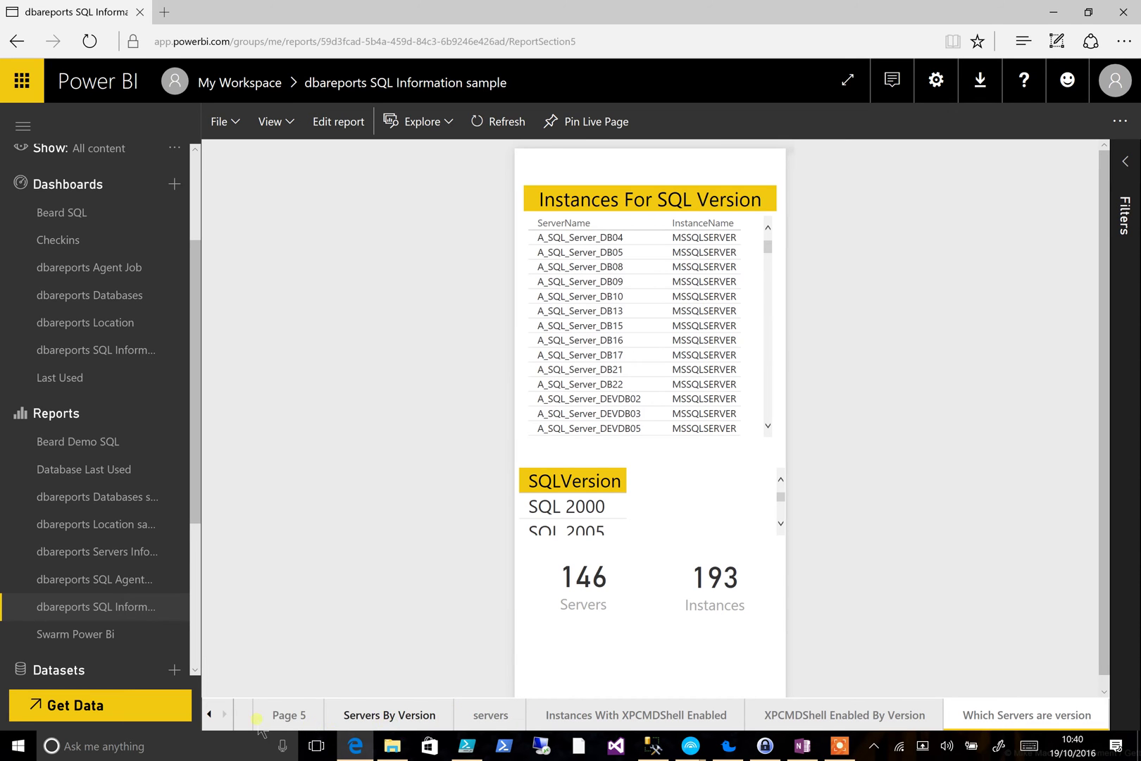
click(210, 713)
click(255, 726)
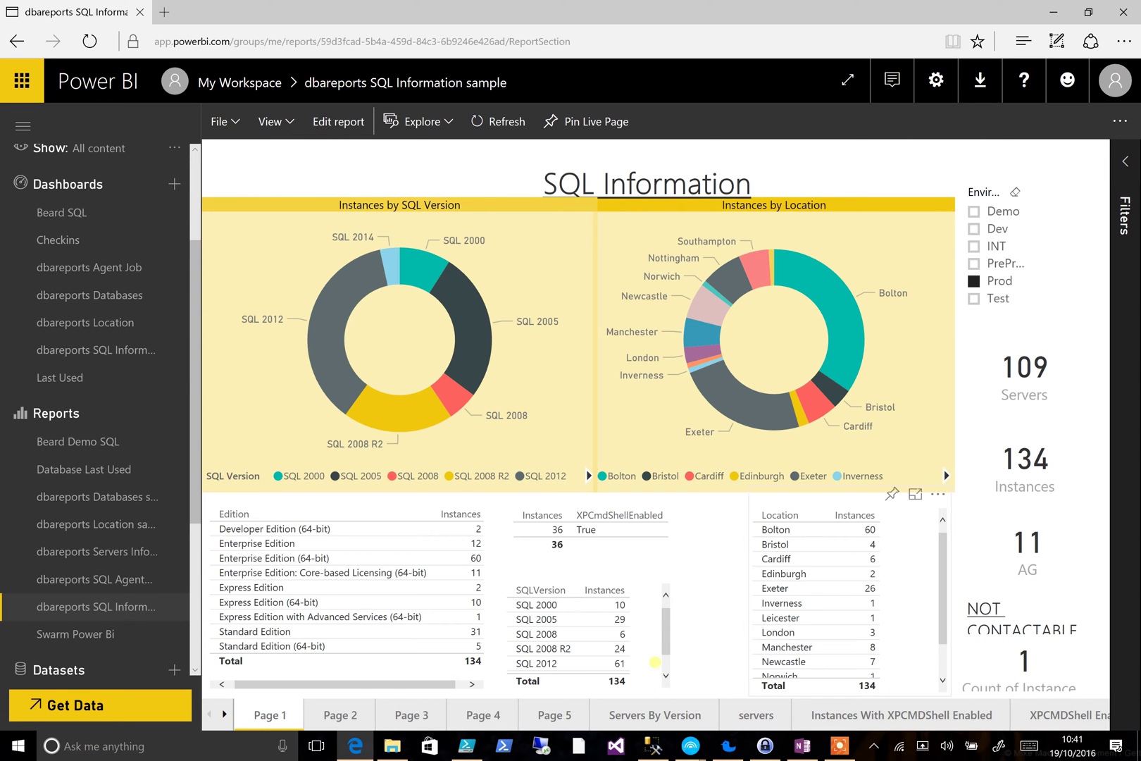
Clear the SQL 2005 and Prod filters, then cross-filter to Bolton and SQL 2000.
click(460, 318)
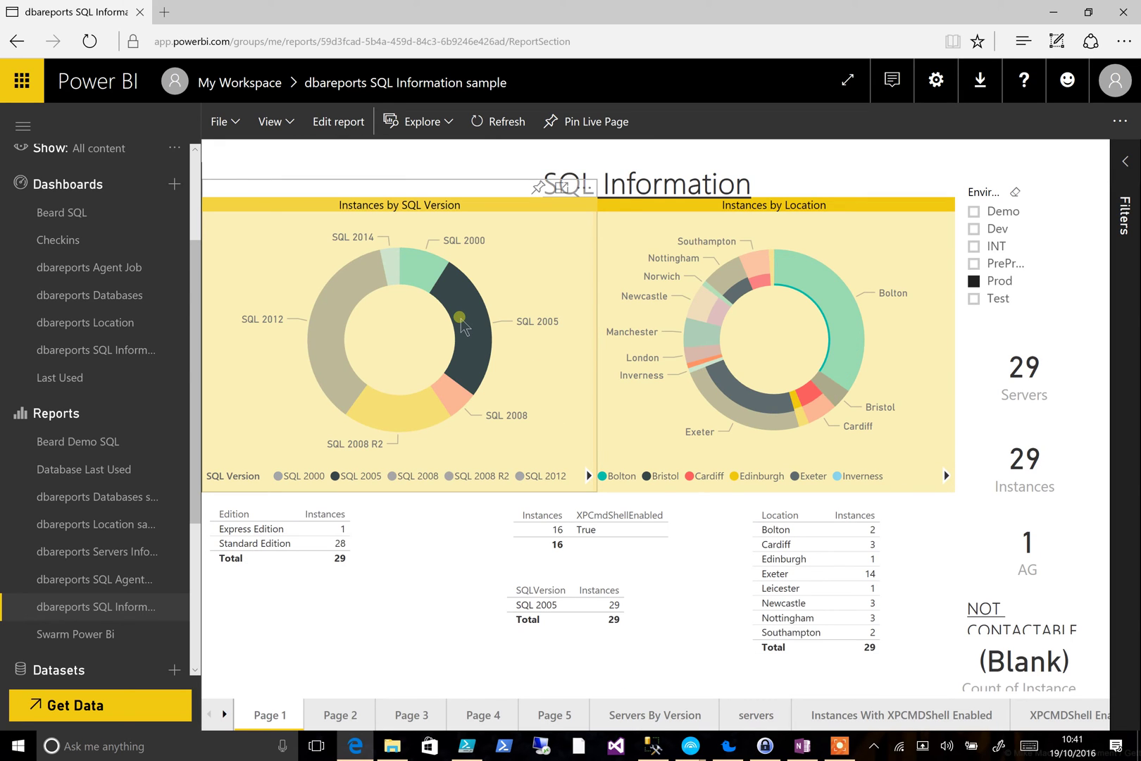
click(462, 325)
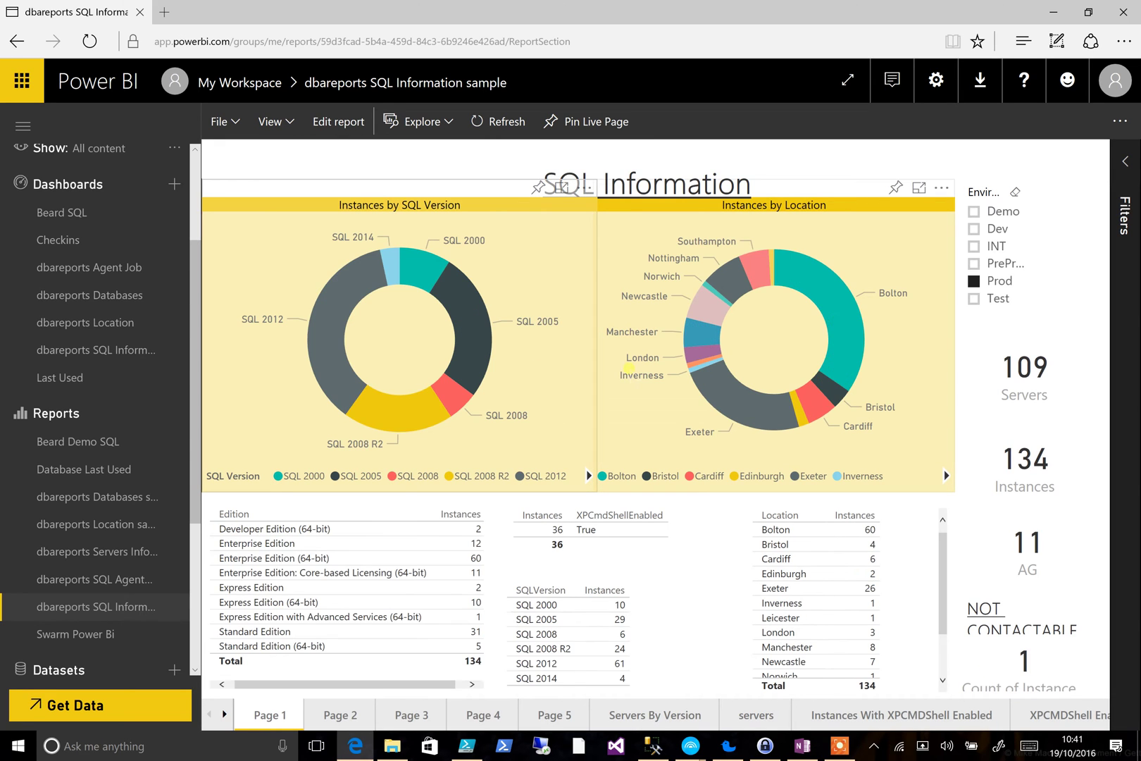
click(979, 281)
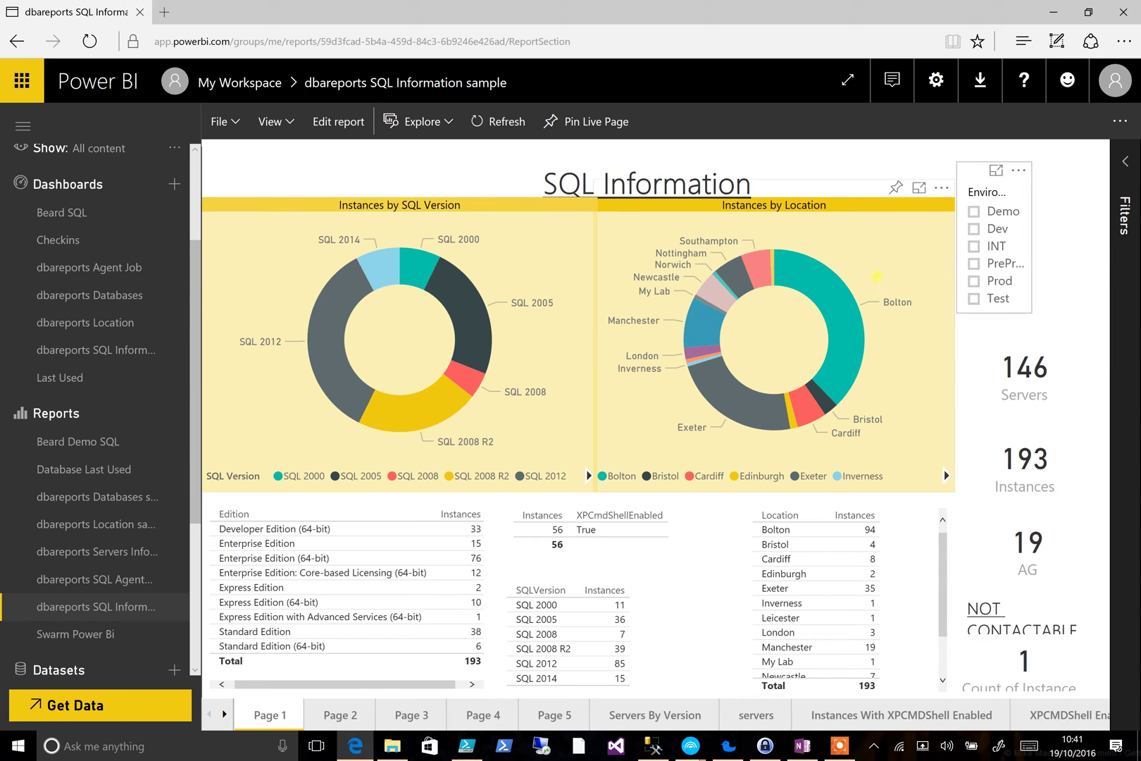
click(810, 274)
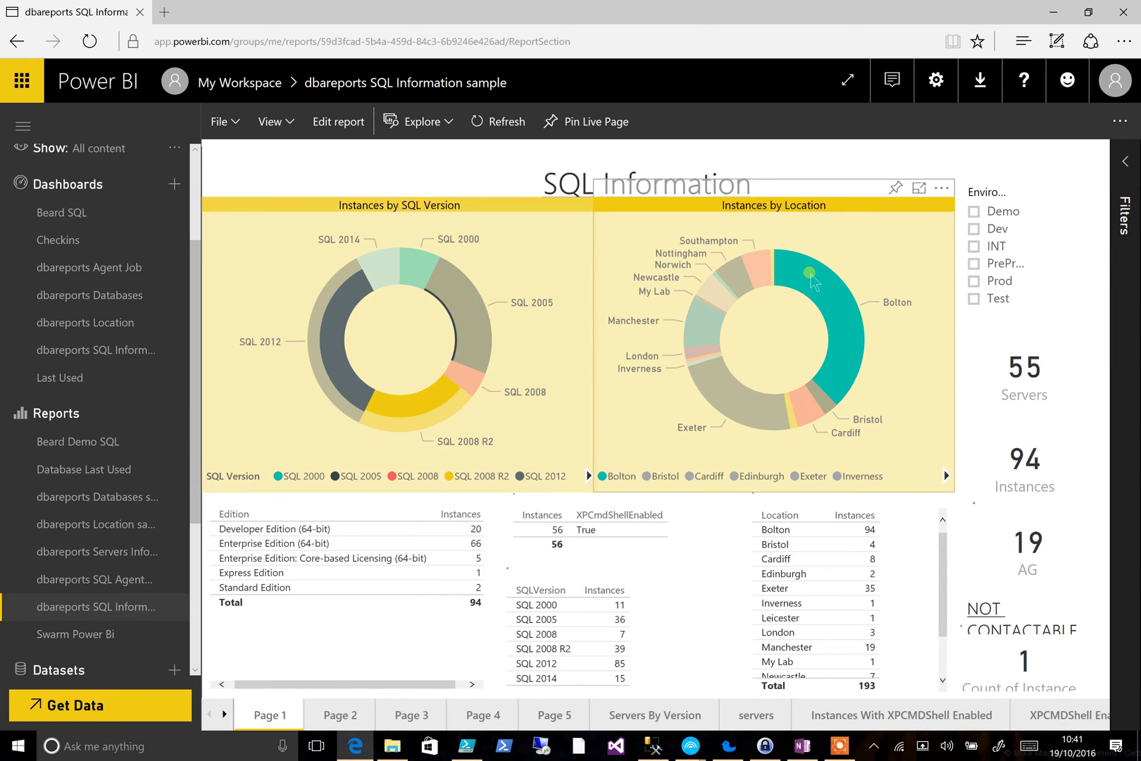
click(411, 273)
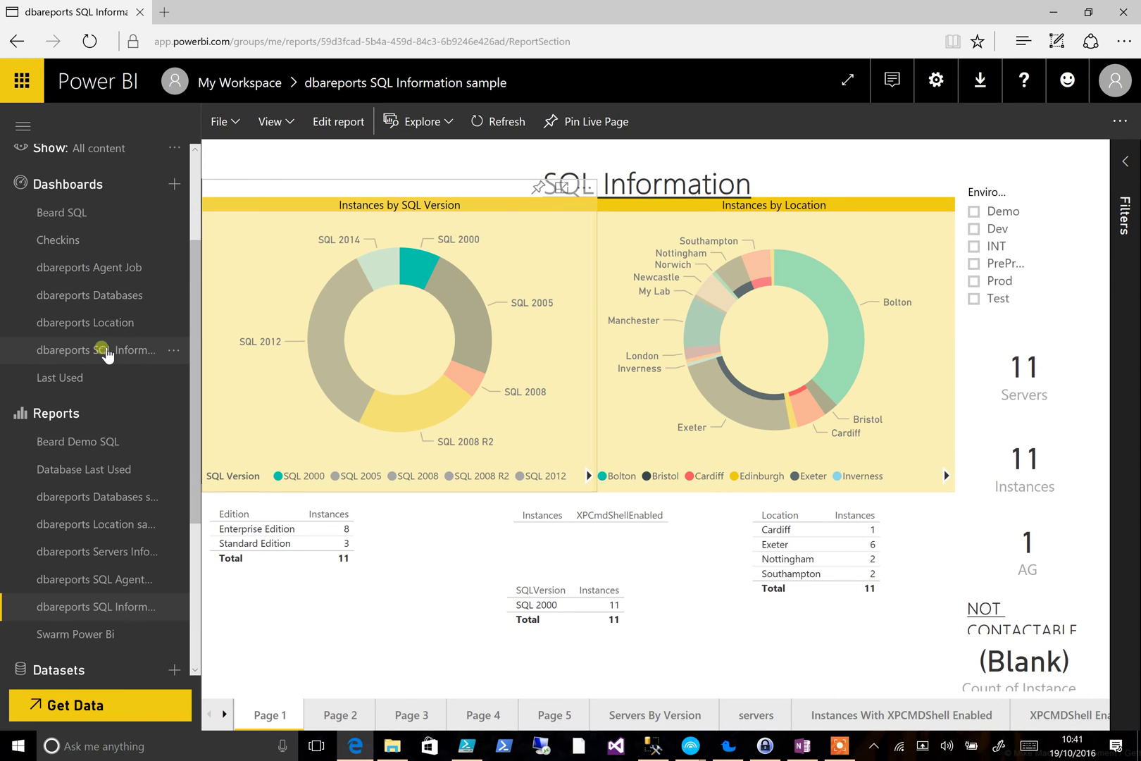
Open the dbareports SQL Information dashboard, browse its tiles, and start a Q&A question.
click(104, 355)
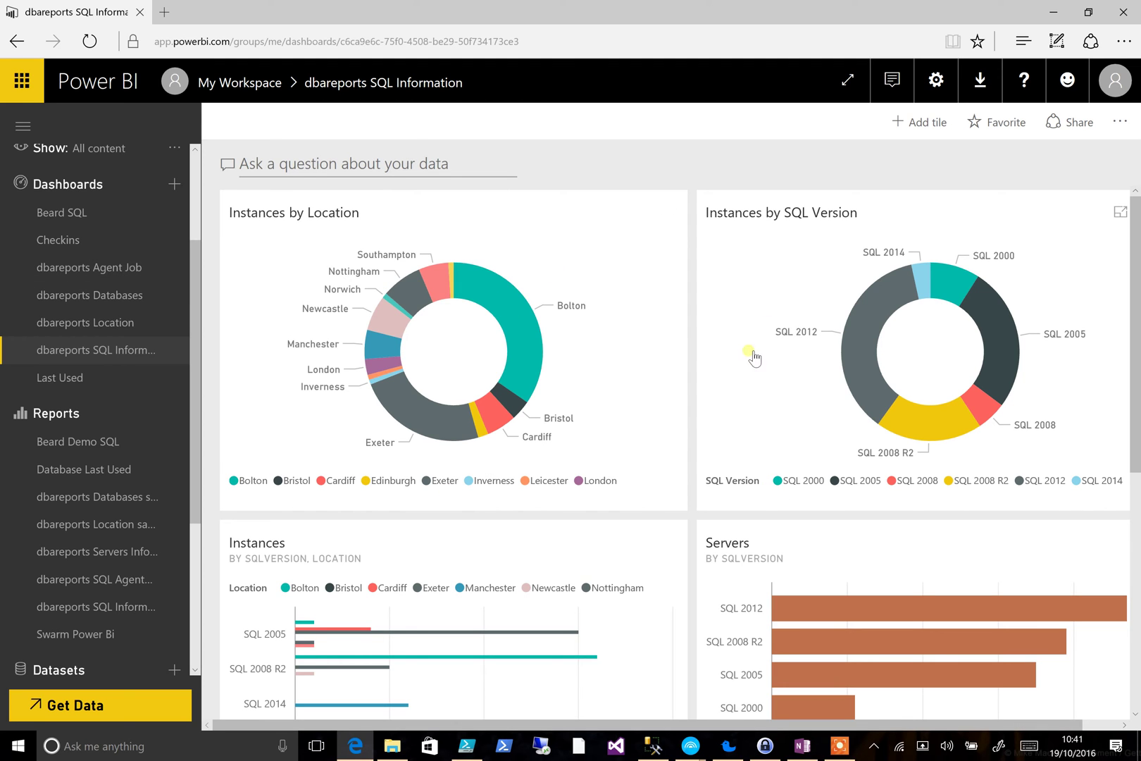
scroll(754, 374, down, 5)
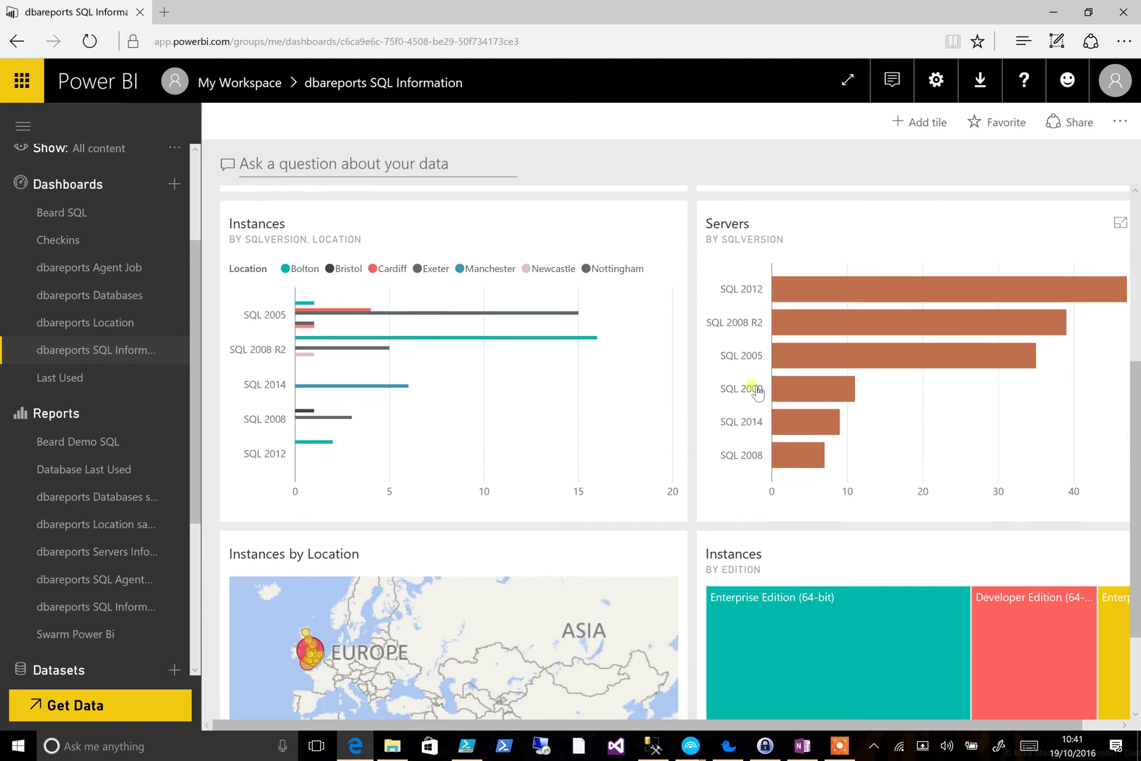
scroll(739, 393, down, 2)
scroll(744, 404, up, 6)
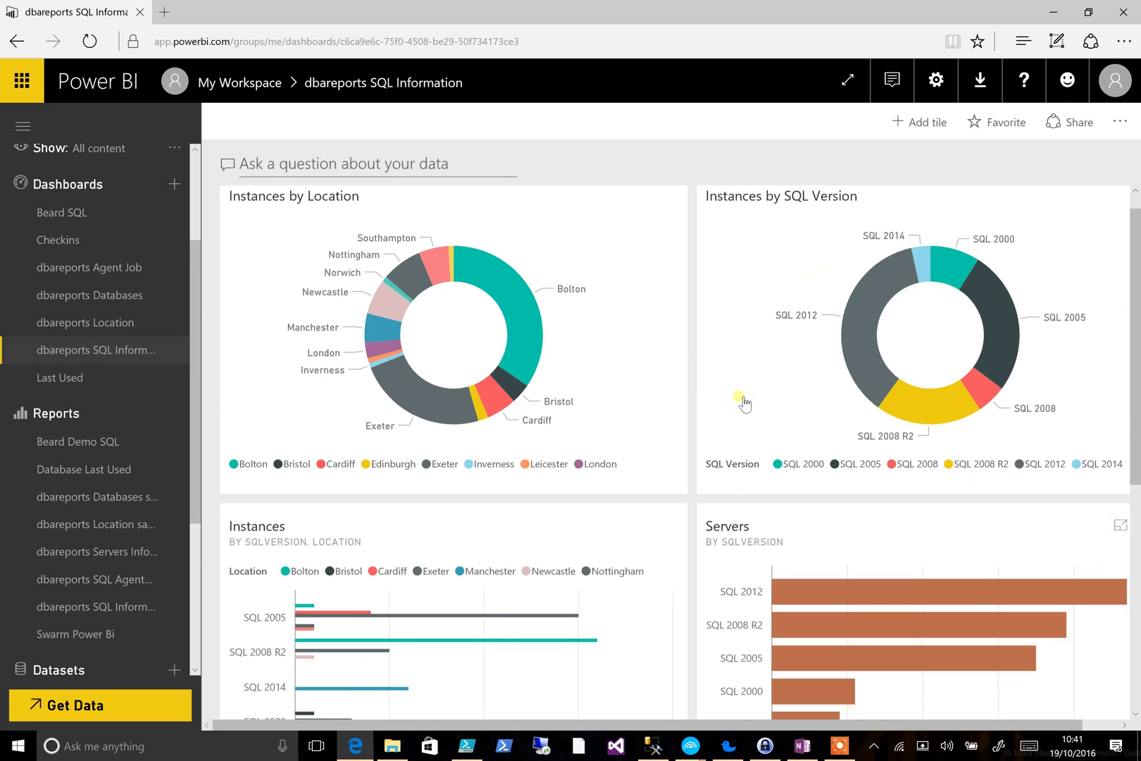
scroll(743, 403, up, 1)
click(383, 165)
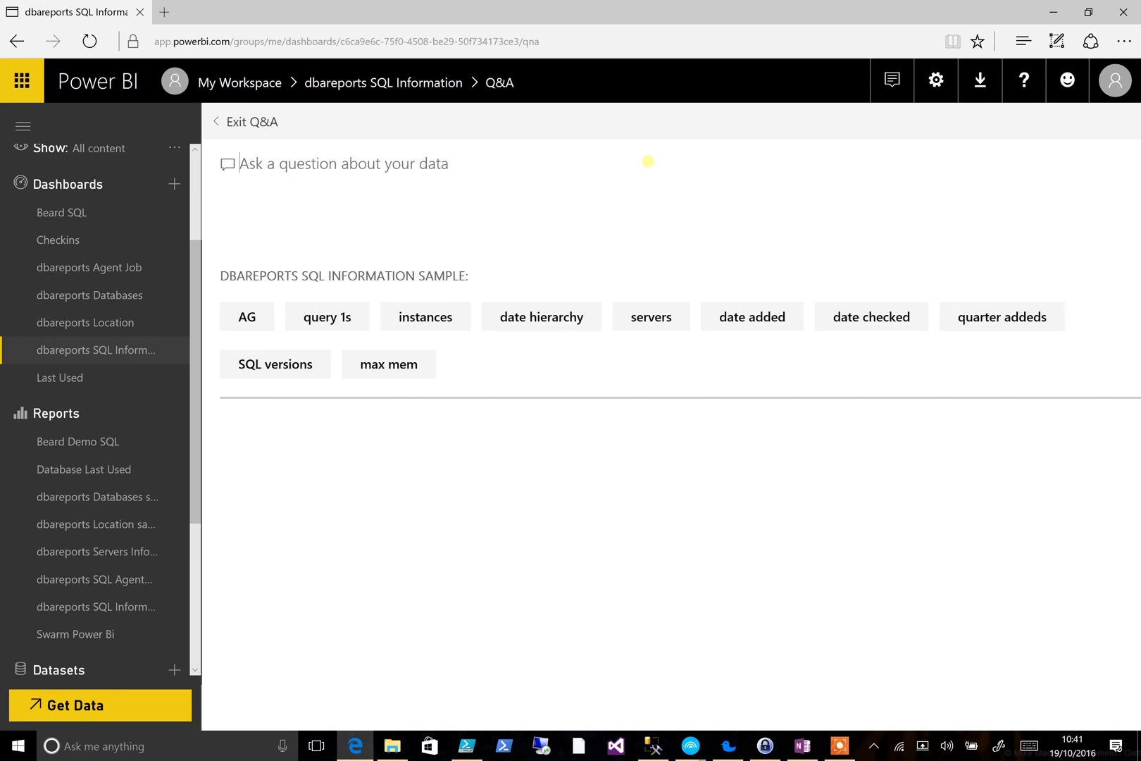
Ask Q&A 'Total number of servers in bolton with xpcmdshellenabled true'.
text(Total )
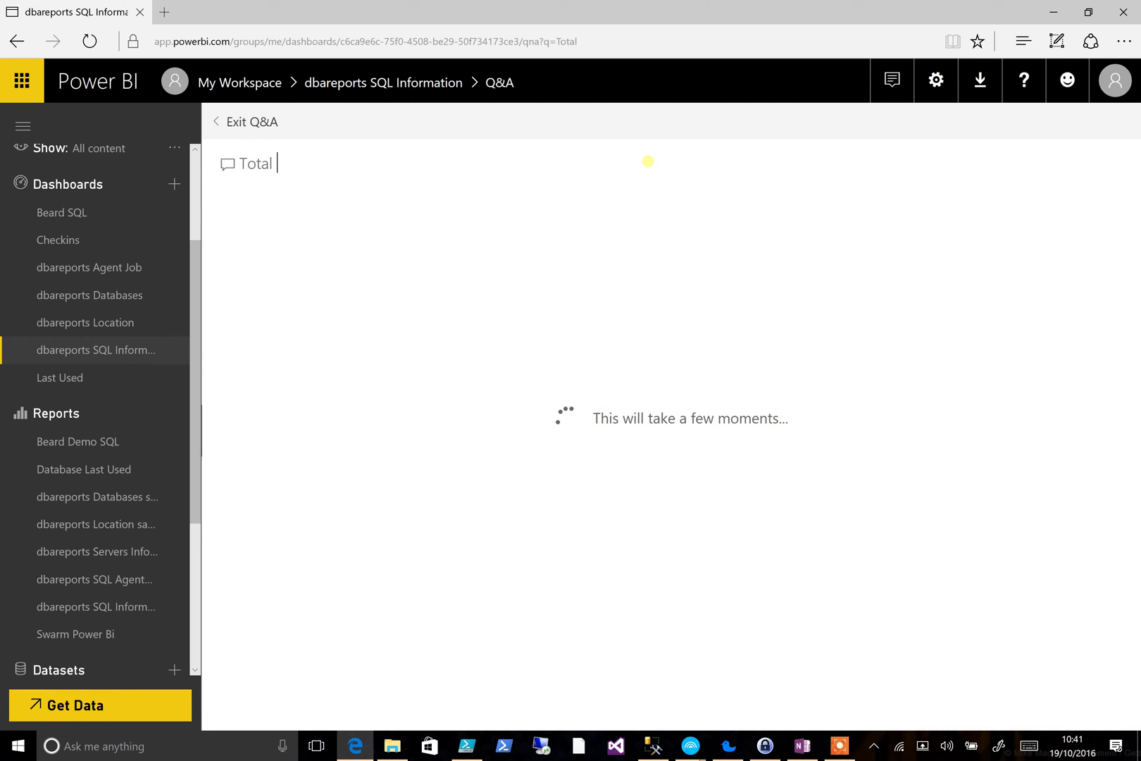
text(mnumber)
key(BackSpace)
key(BackSpace)
key(BackSpace)
key(BackSpace)
key(BackSpace)
key(BackSpace)
key(BackSpace)
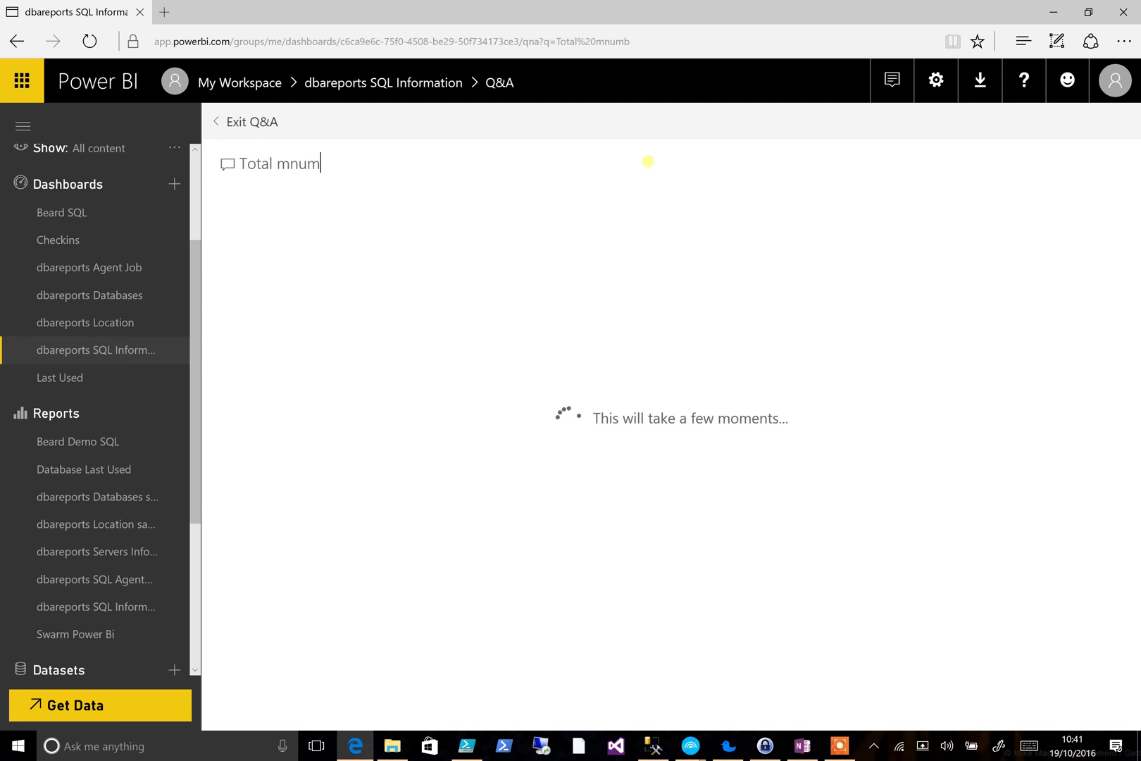
text(number of servers)
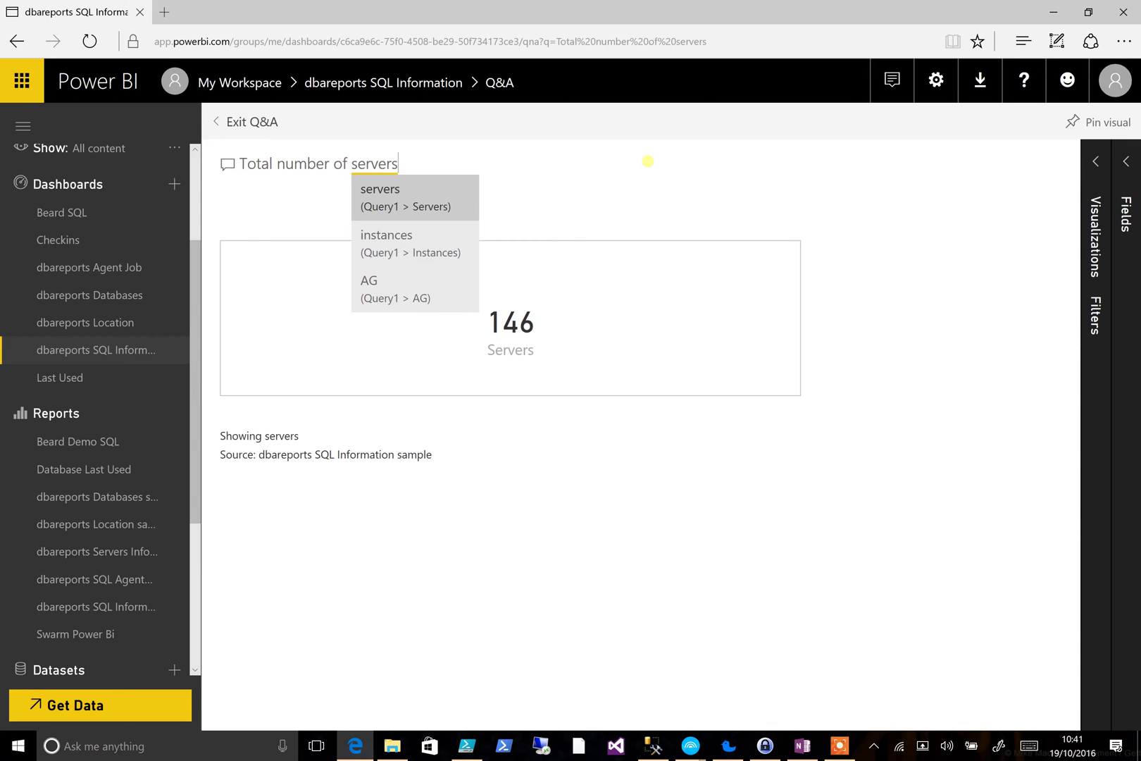
text( in bol)
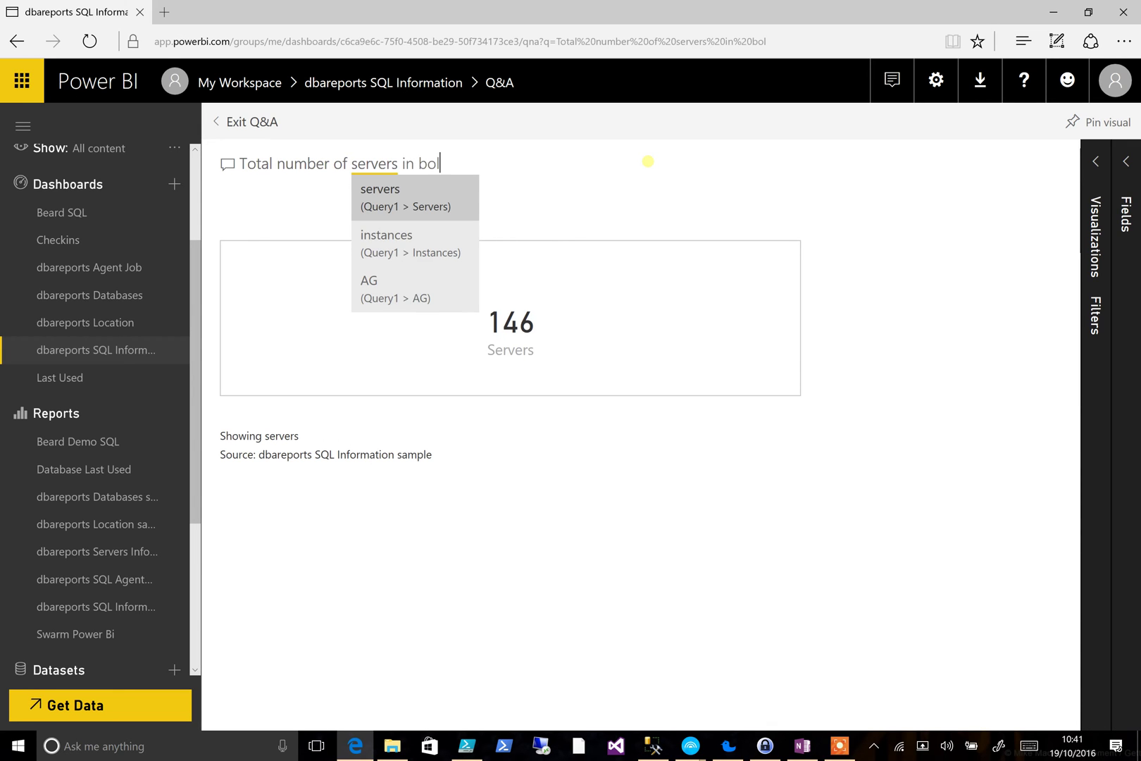
text(ton)
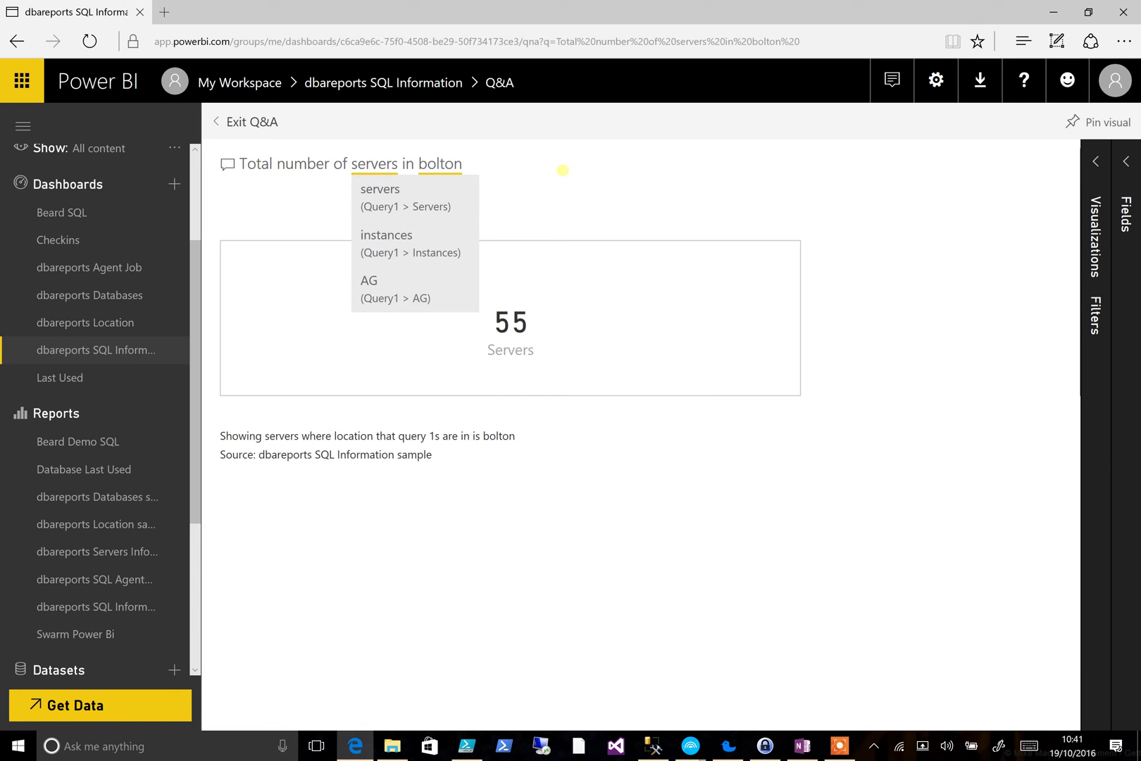
text( with xpcm)
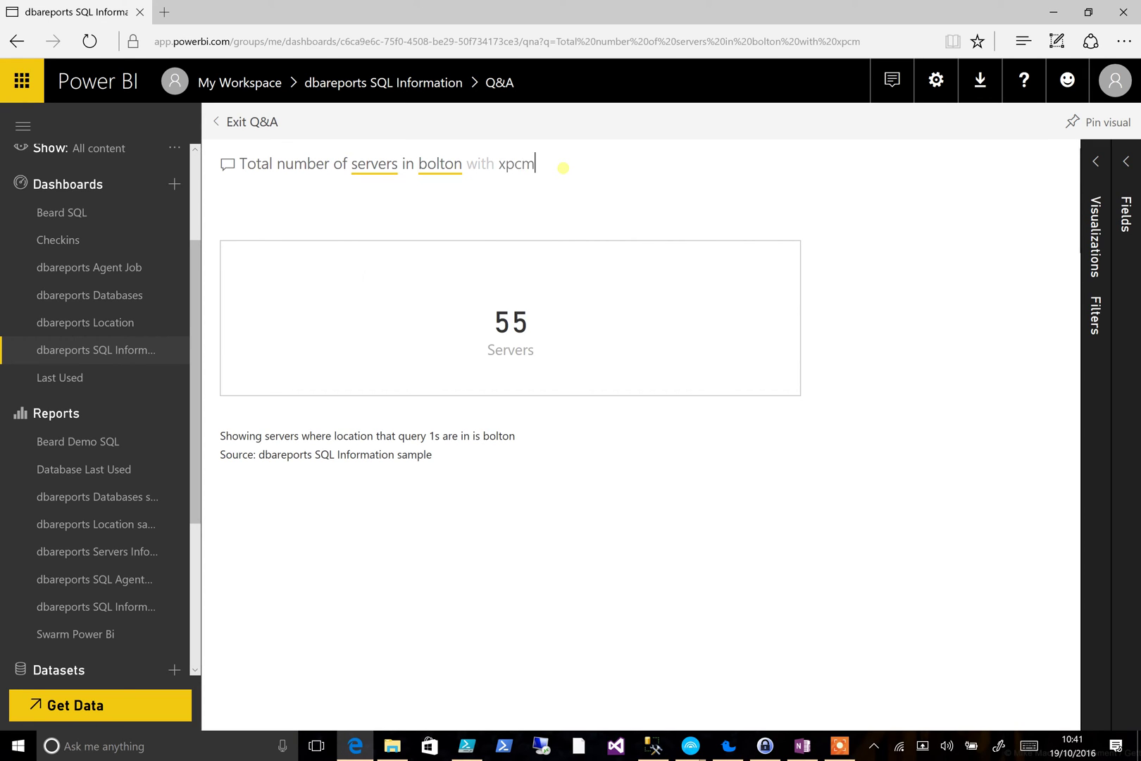
text(dshellenabled)
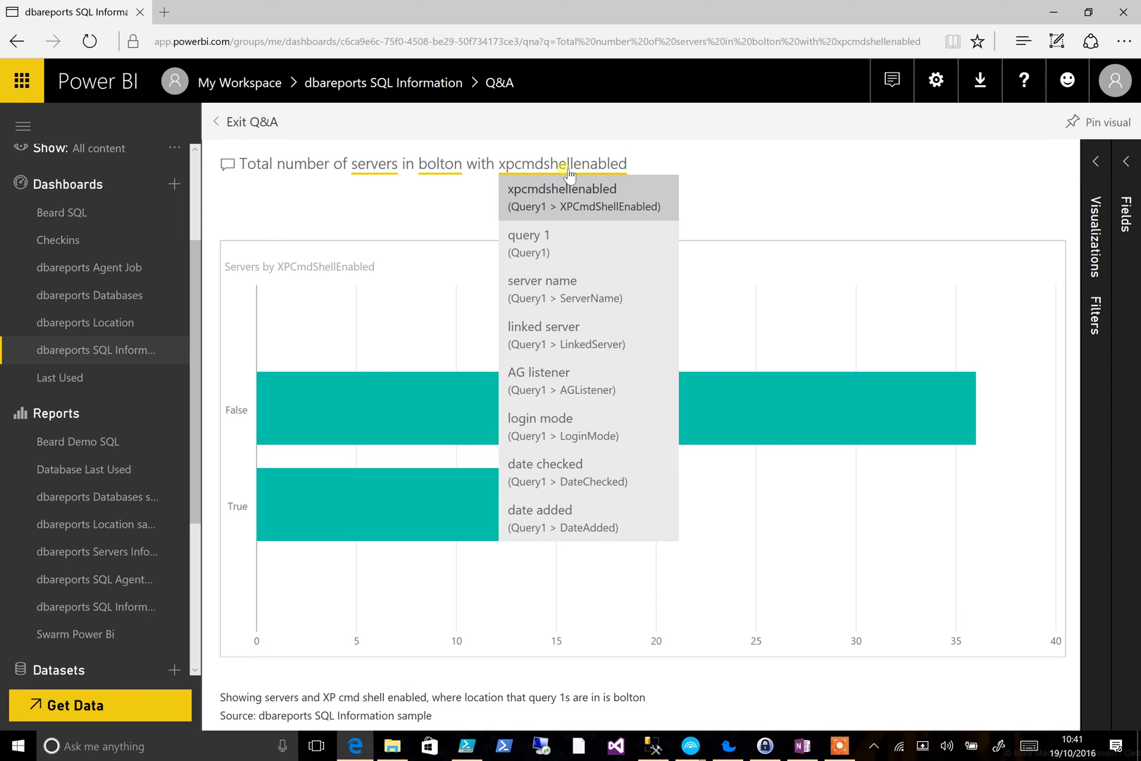
text( true)
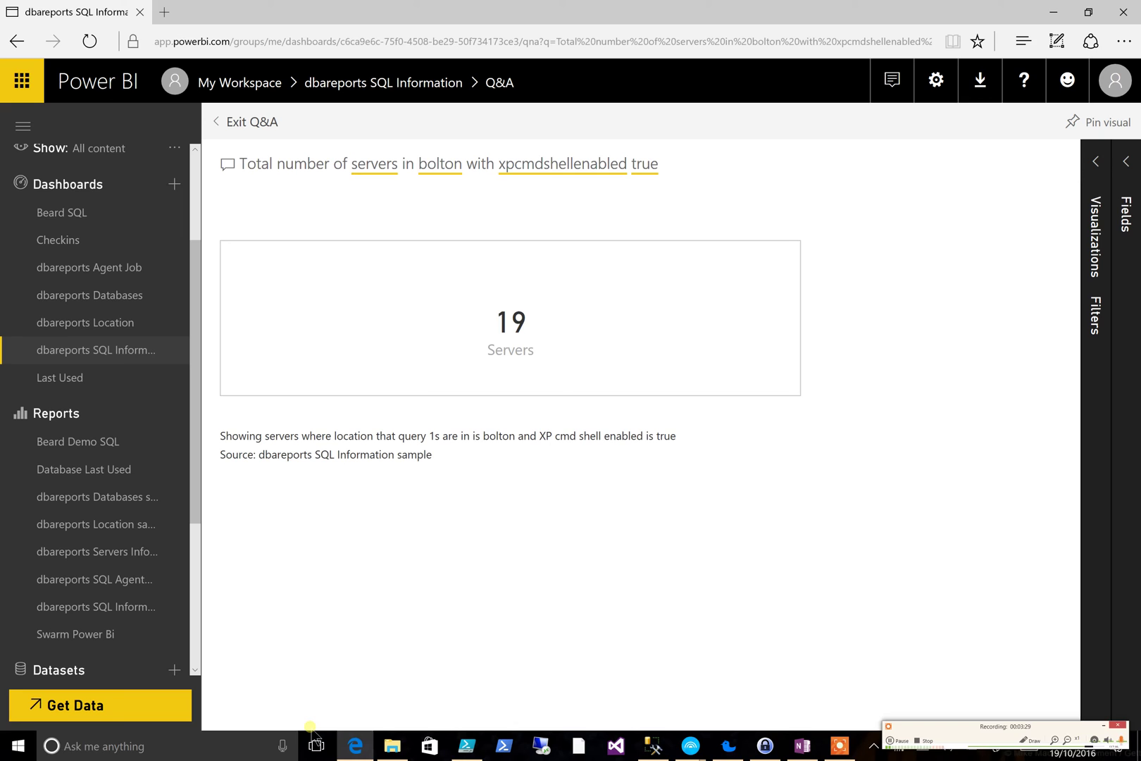
Ask Cortana by voice 'Which location for client the Eagles?'.
key(super+c)
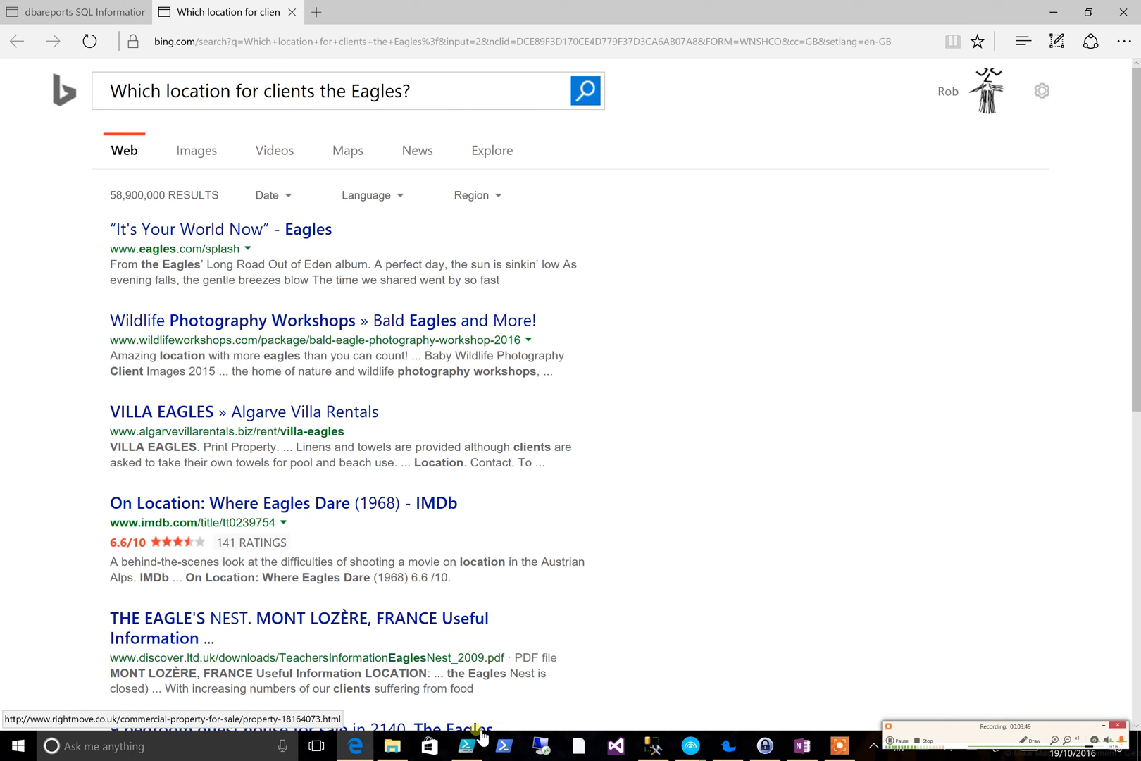
click(287, 747)
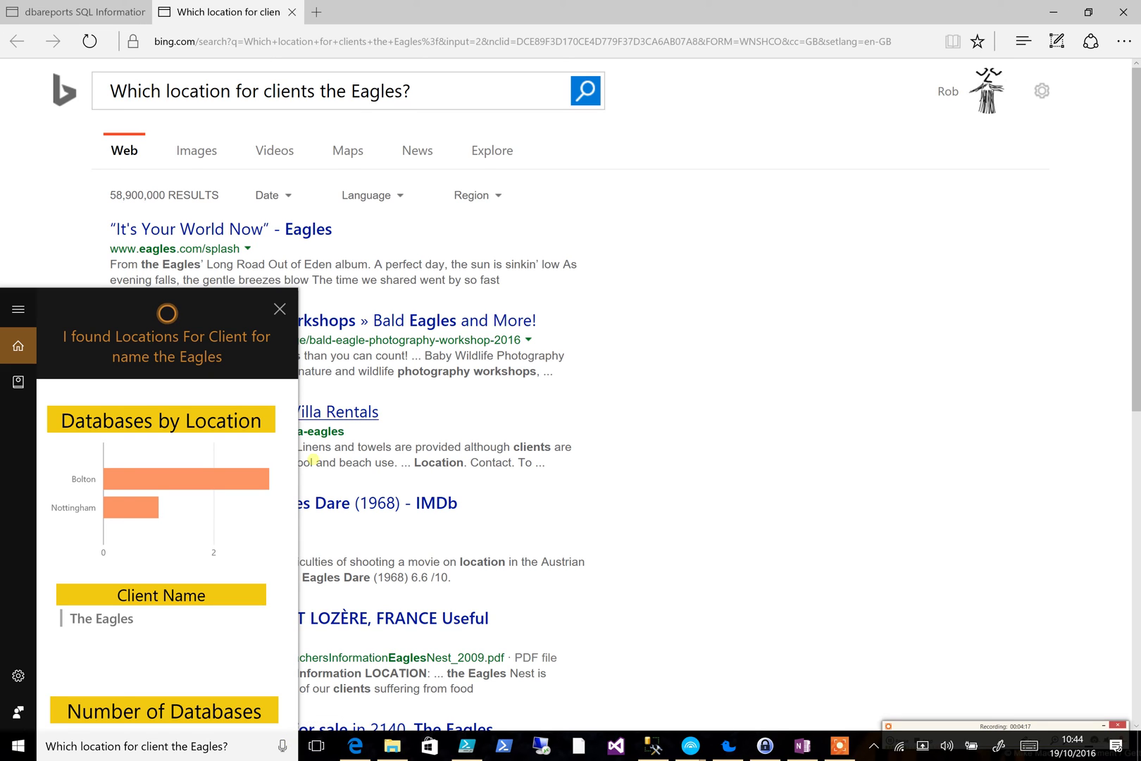
Scroll the Cortana answer to view the Databases by Location chart and the 4-database total.
scroll(222, 567, down, 3)
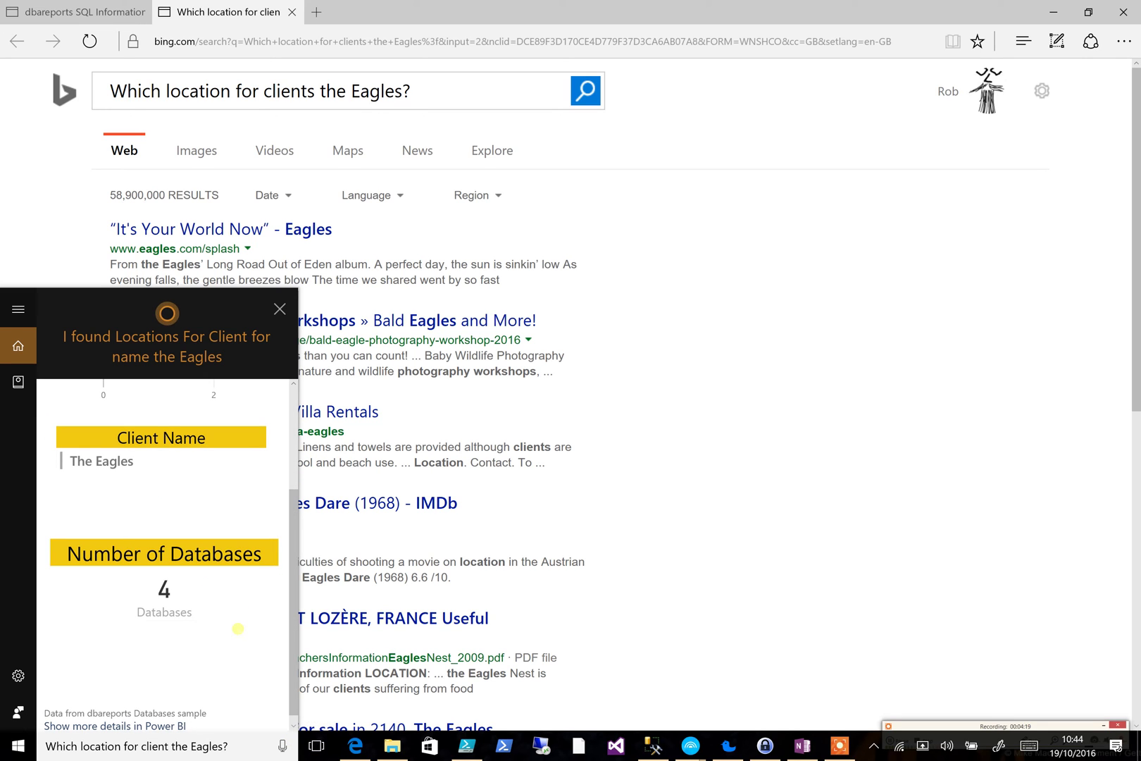
scroll(236, 632, up, 3)
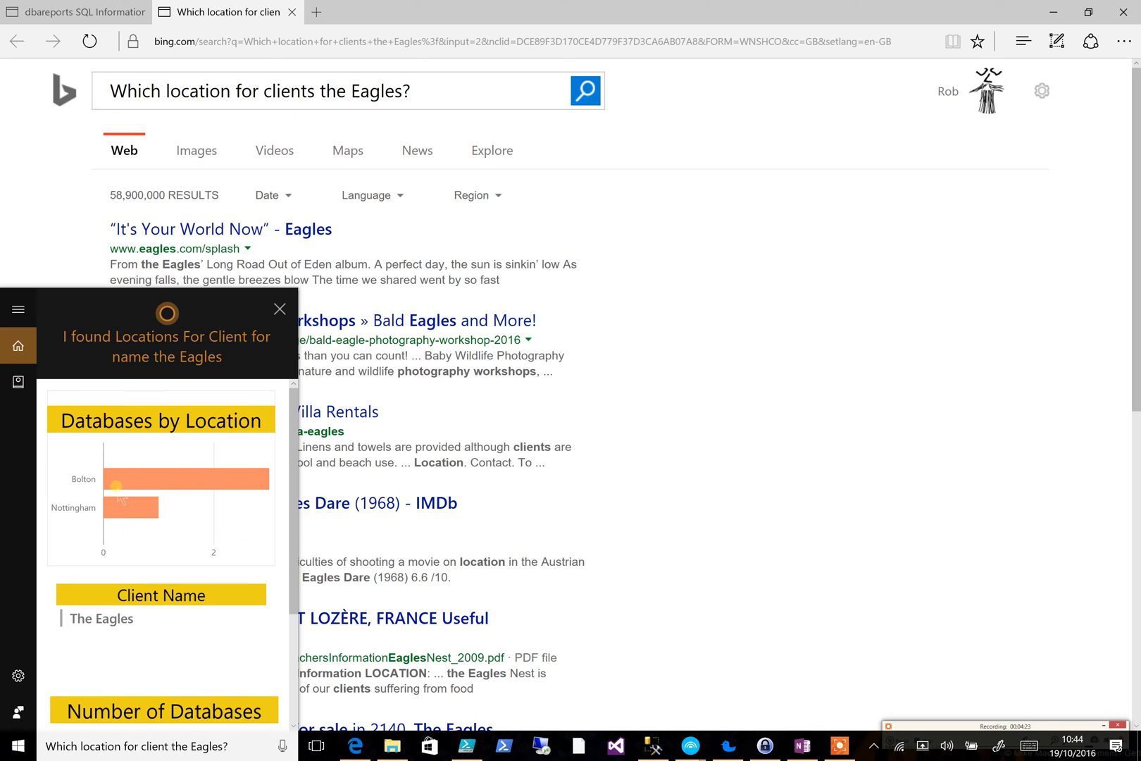
scroll(127, 538, down, 3)
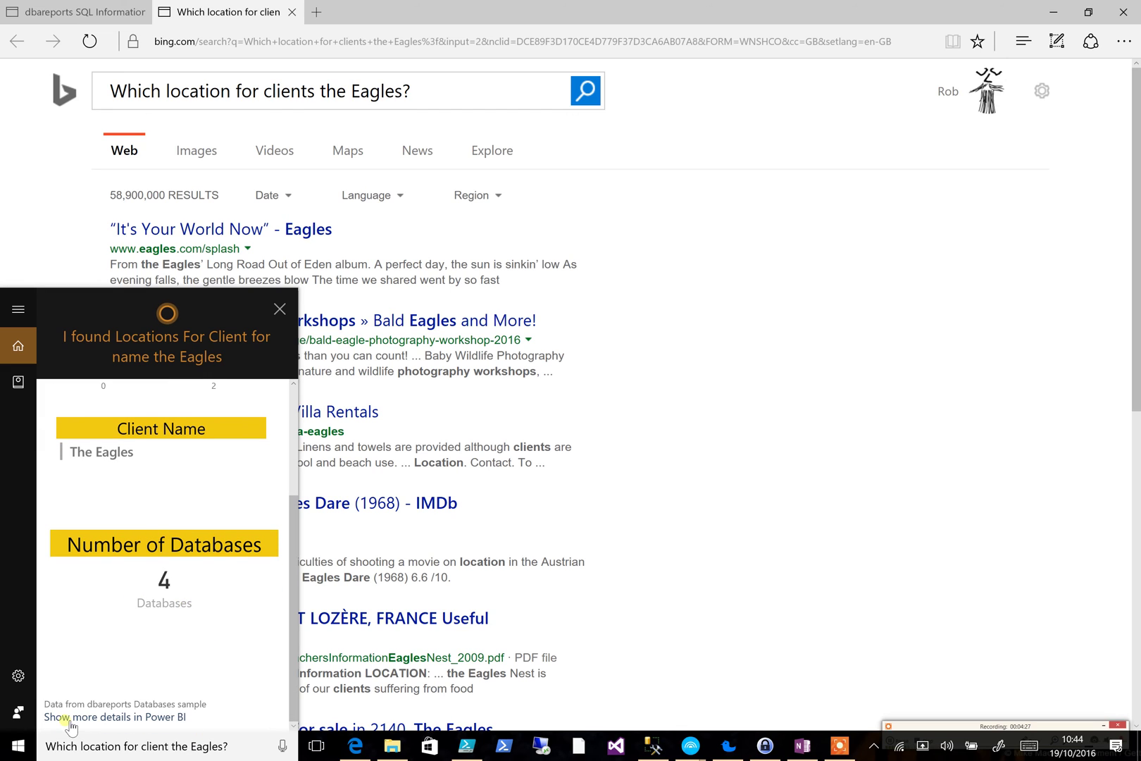
View the Eagles location answer in Power BI Q&A, then exit to a blank report page.
click(121, 719)
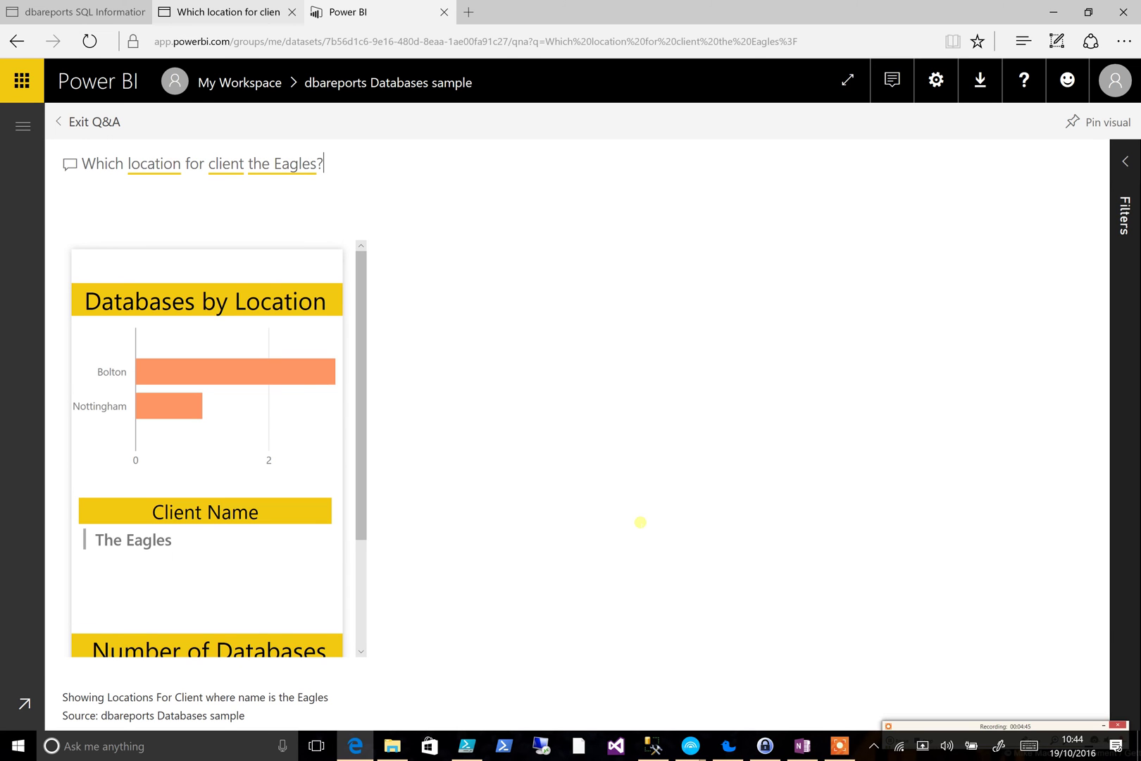
click(106, 123)
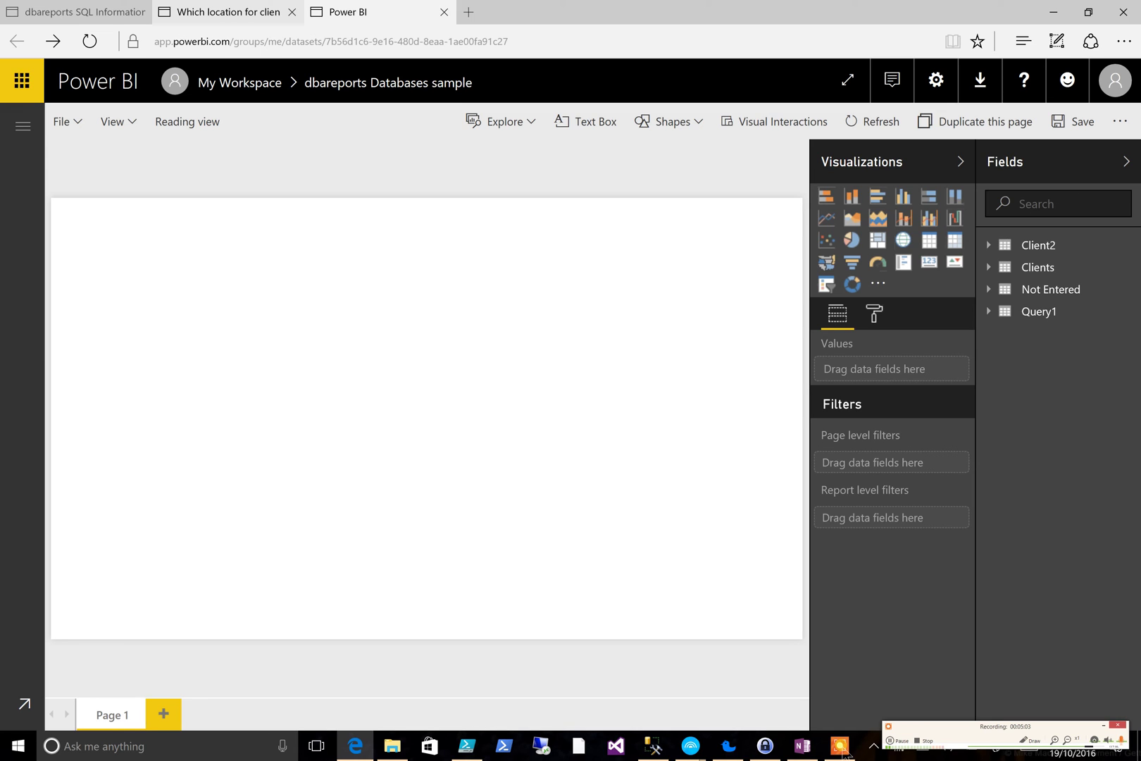
Ask Cortana by voice 'Show me last backup date for client the Eagles'.
click(284, 744)
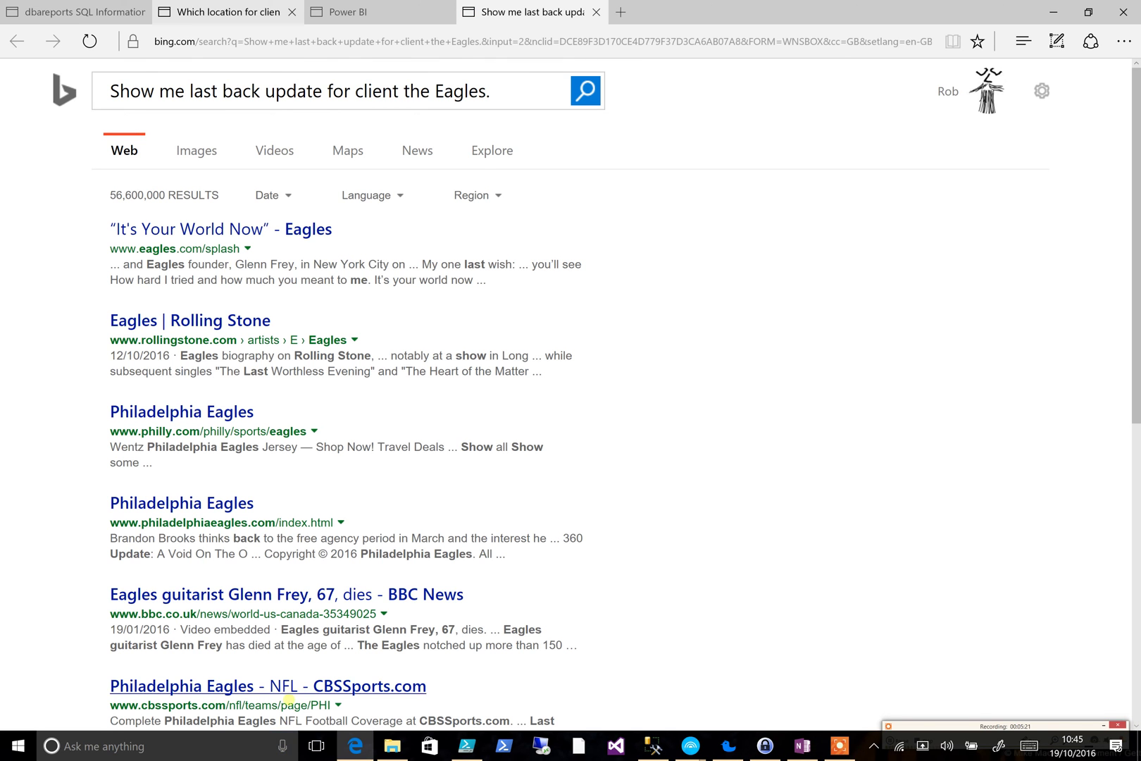
click(286, 746)
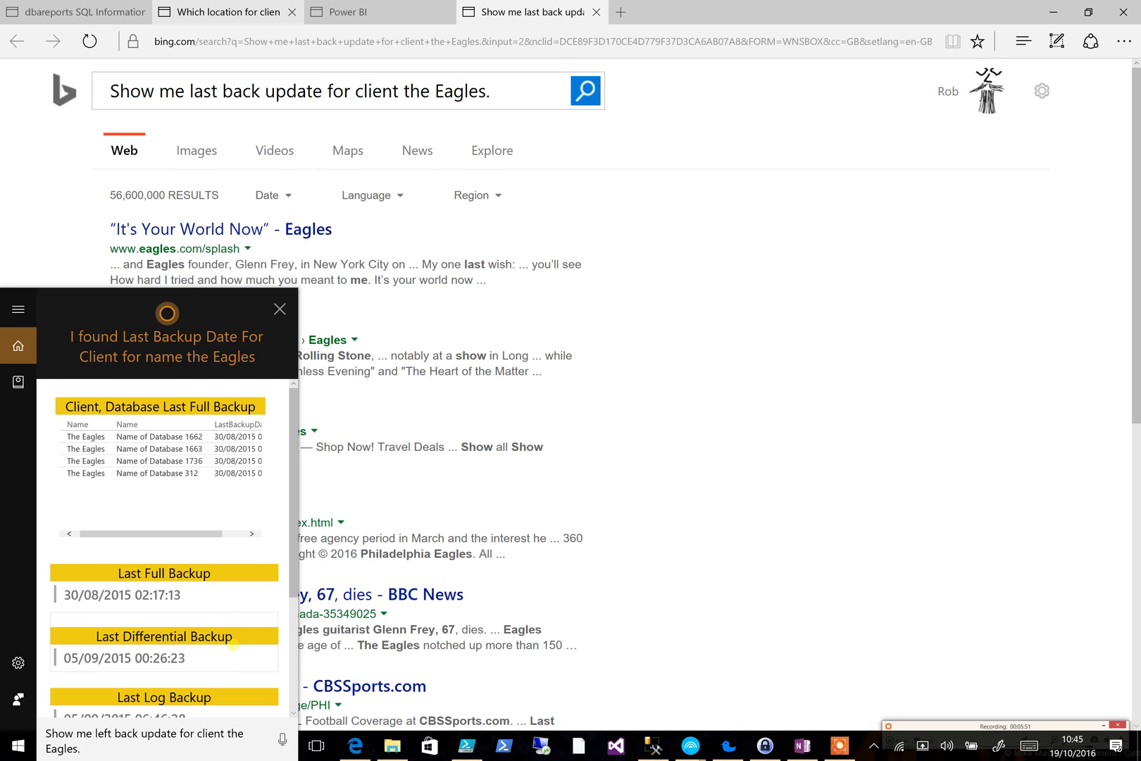
Scroll the Cortana answer to read the Eagles' Last Full, Differential and Log backup dates.
scroll(235, 643, down, 3)
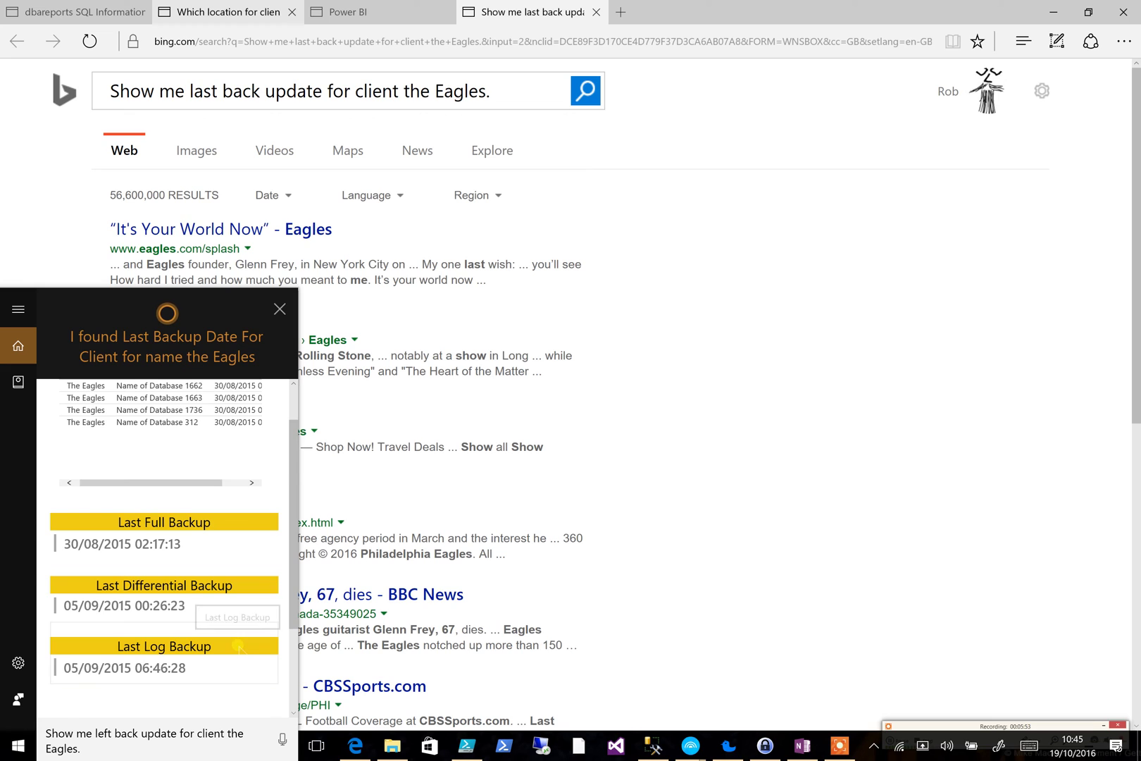
scroll(238, 644, down, 1)
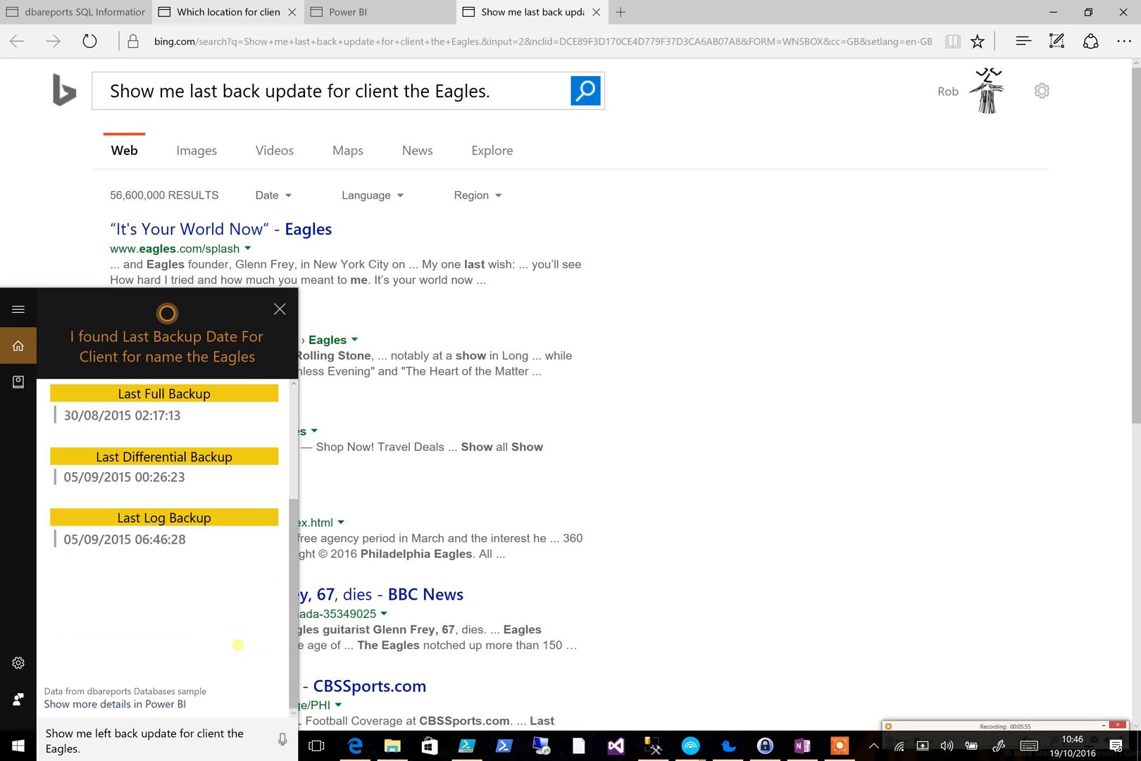
scroll(237, 643, up, 4)
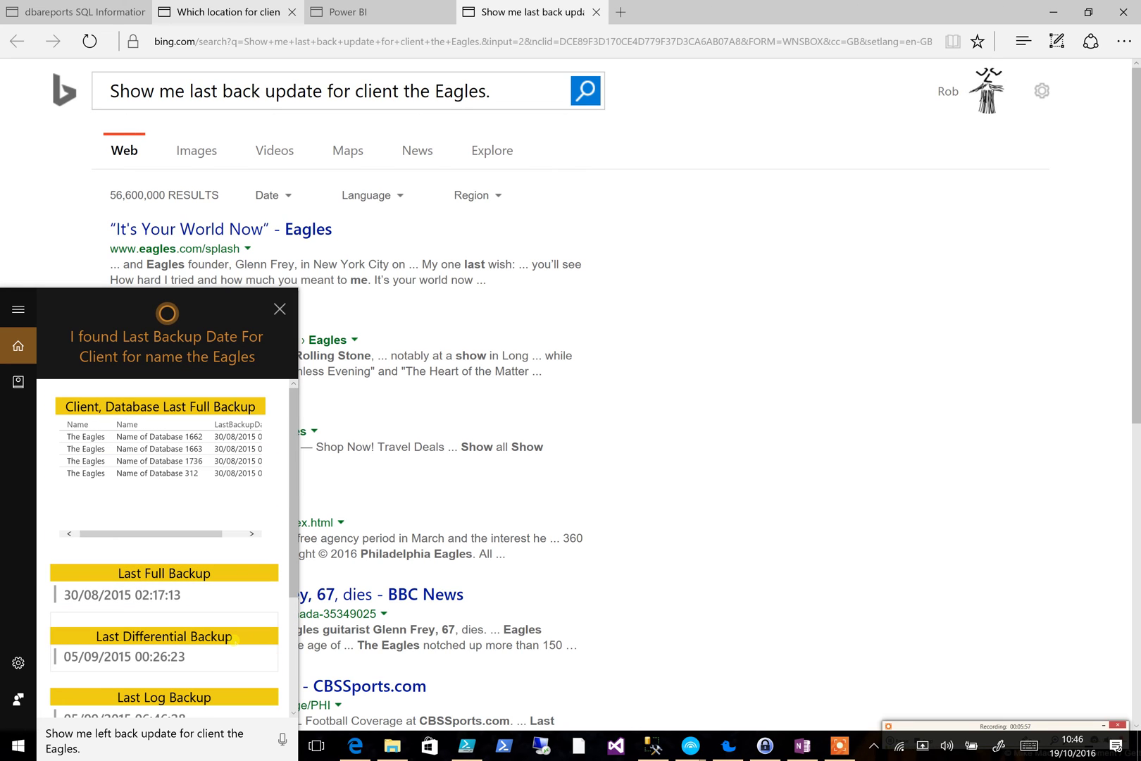